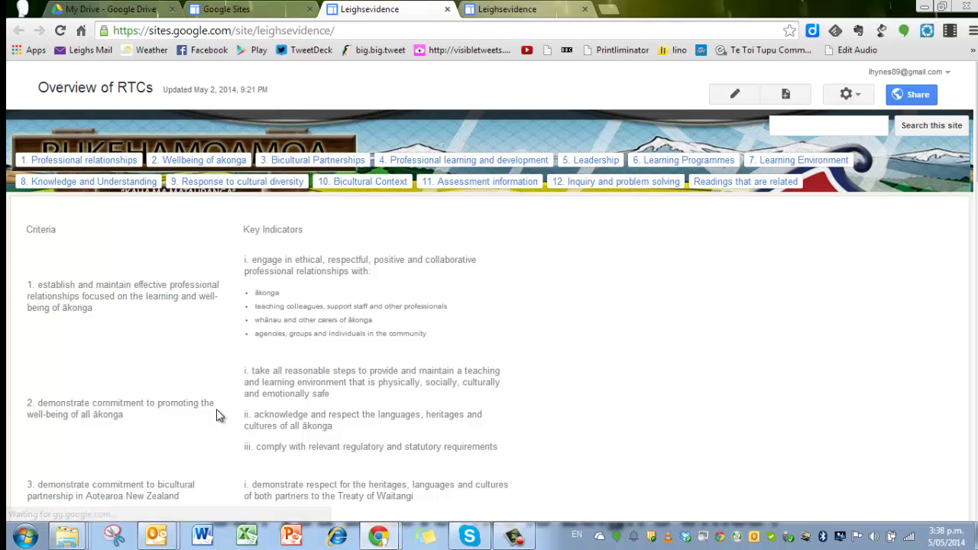
- Open the site page "2. Wellbeing of akonga" for editing
{"action": "left_click", "coordinate": [191, 165]}
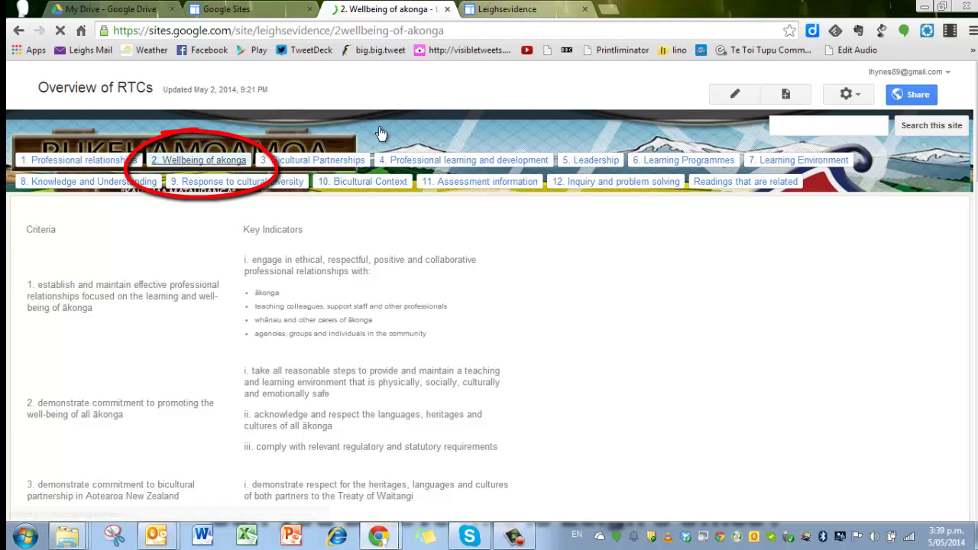
{"action": "left_click", "coordinate": [726, 98]}
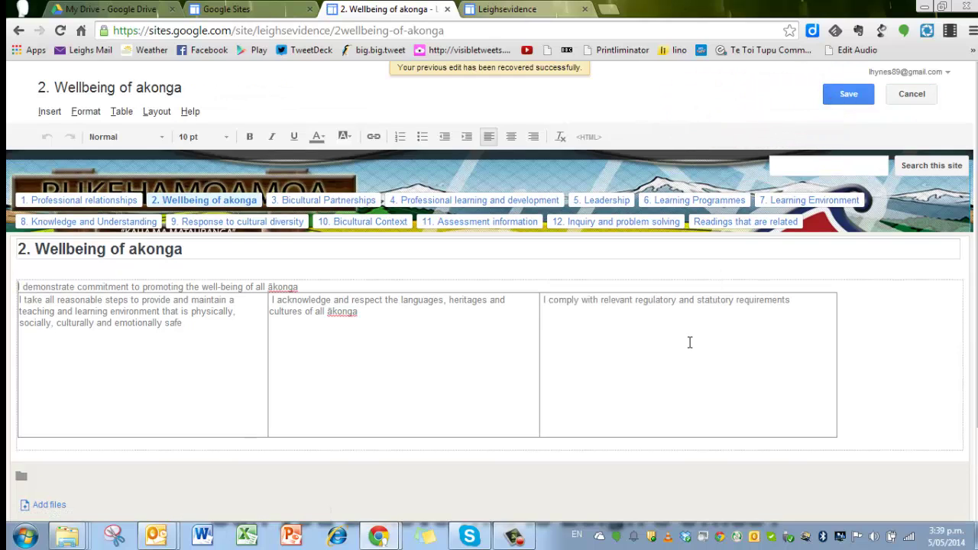
{"action": "left_click", "coordinate": [499, 345]}
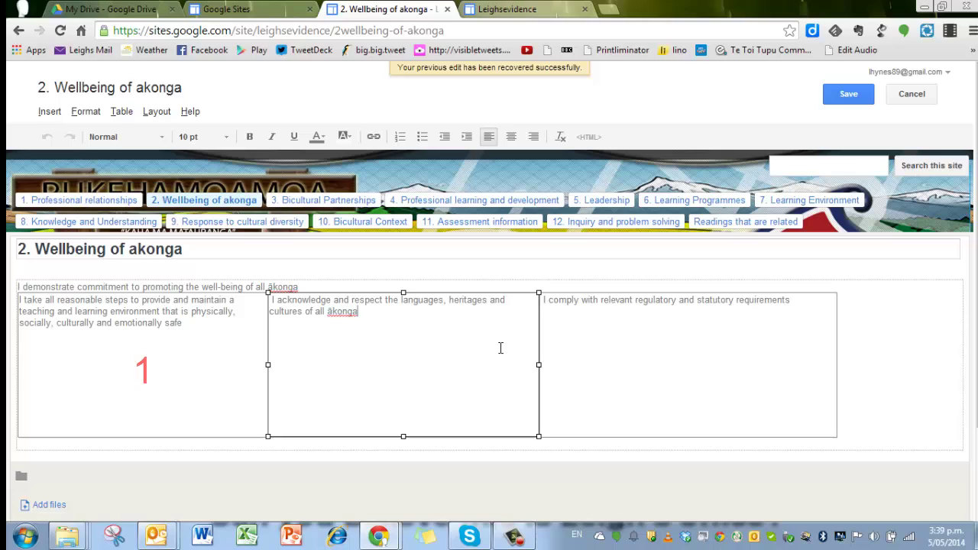
{"action": "left_click", "coordinate": [582, 354]}
{"action": "left_click", "coordinate": [391, 370]}
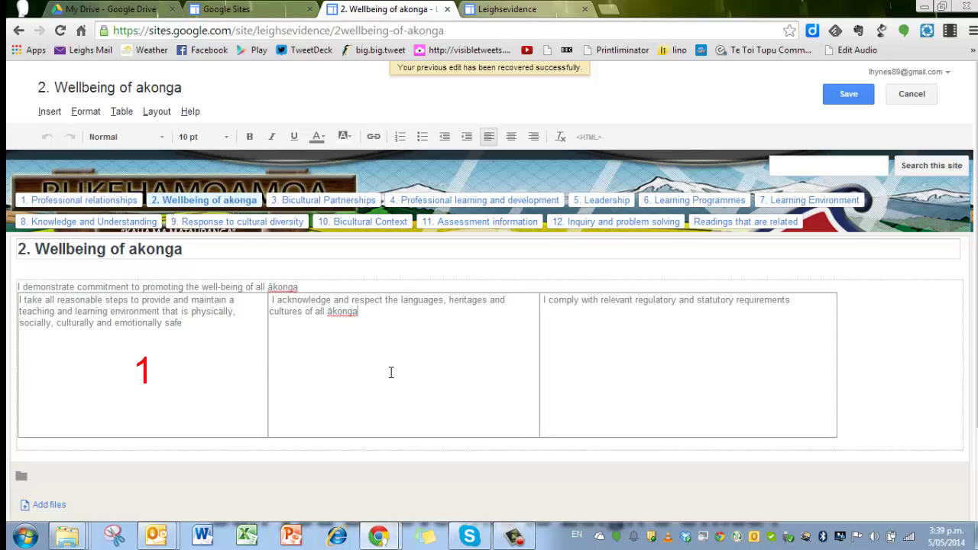
{"action": "left_click", "coordinate": [188, 358]}
{"action": "left_click", "coordinate": [461, 362]}
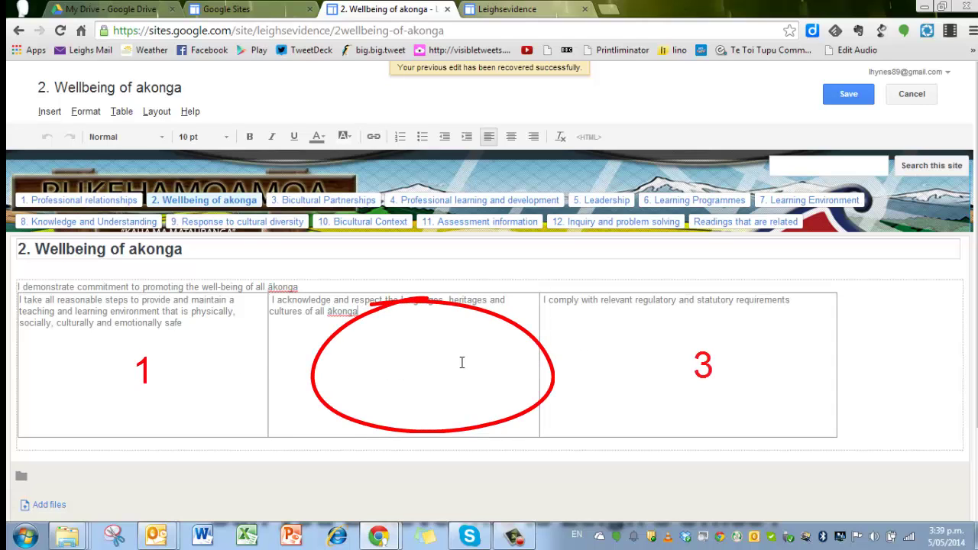
- Insert a new table column to the right of the "I comply with relevant regulatory and statutory requirements" column and widen it
{"action": "left_click", "coordinate": [582, 363]}
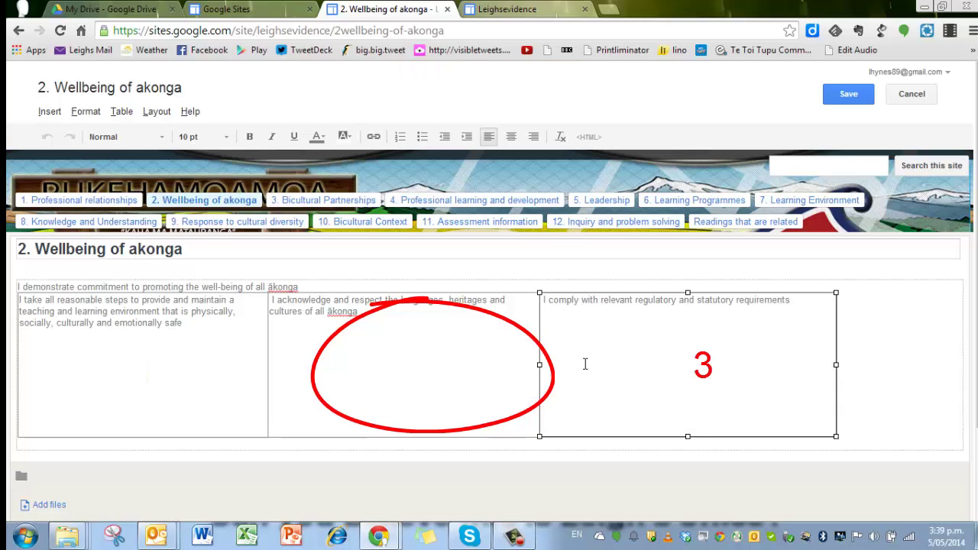
{"action": "left_click", "coordinate": [120, 116]}
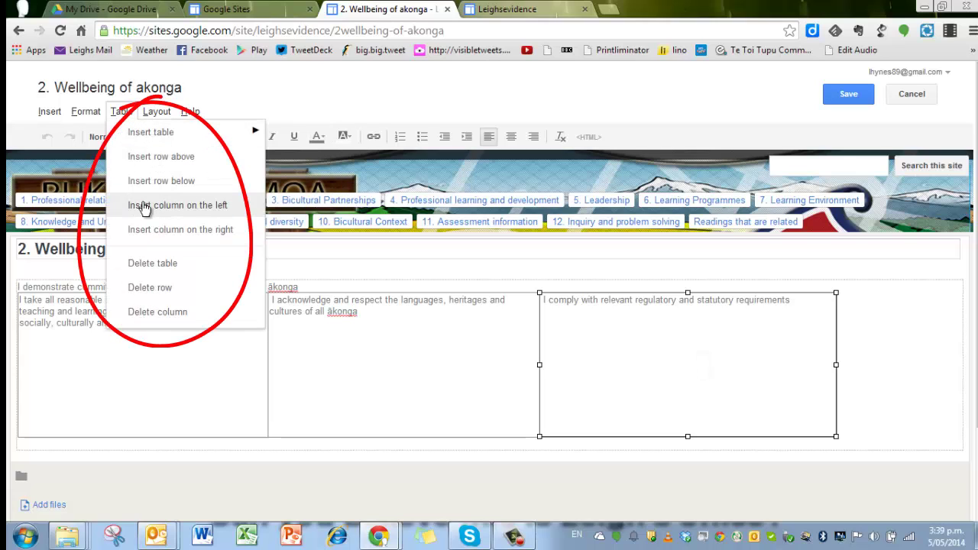
{"action": "left_click", "coordinate": [176, 230]}
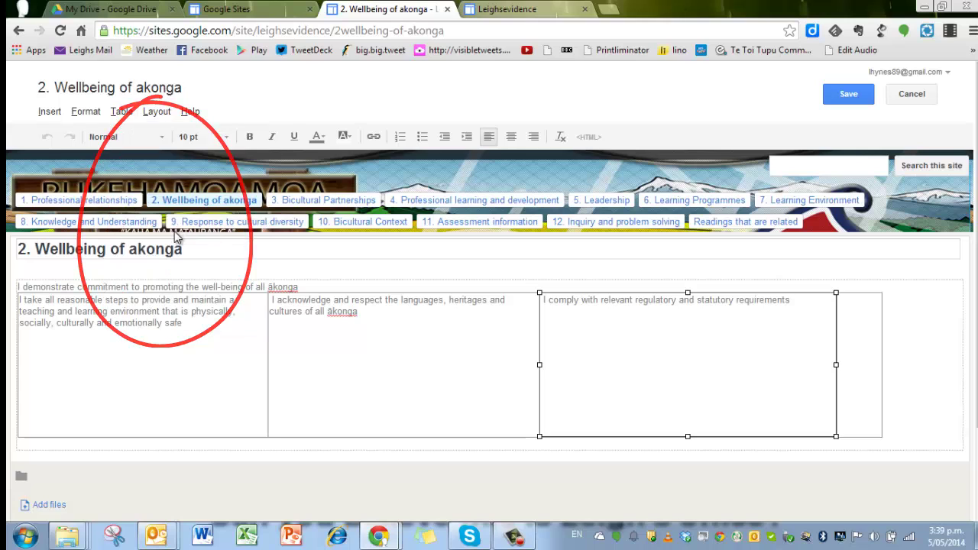
{"action": "left_click", "coordinate": [868, 336]}
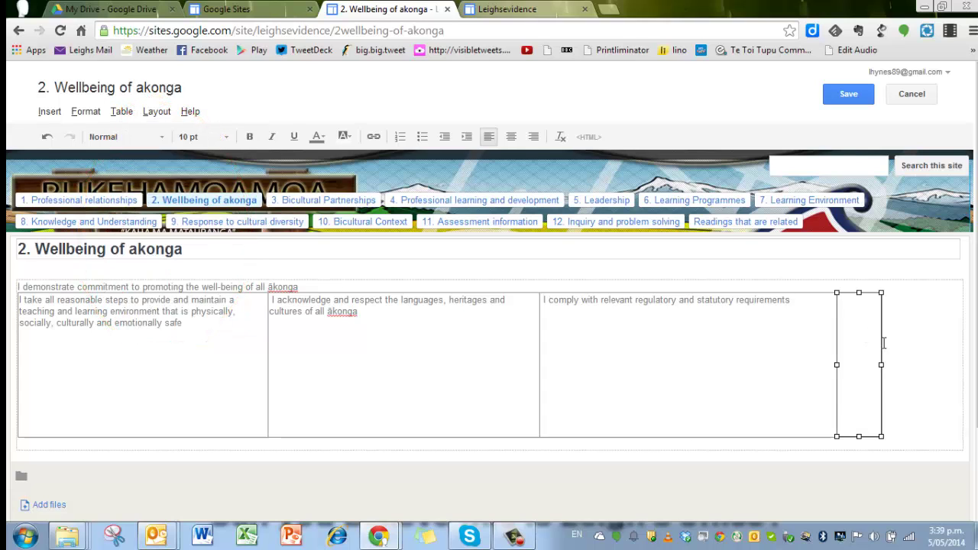
{"action": "left_click_drag", "start_coordinate": [881, 364], "coordinate": [964, 356]}
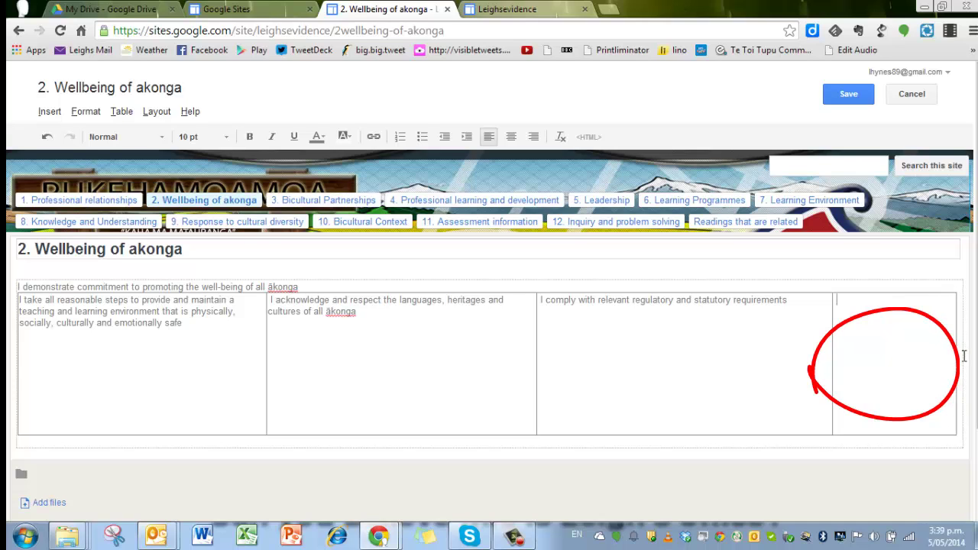
{"action": "left_click", "coordinate": [887, 358]}
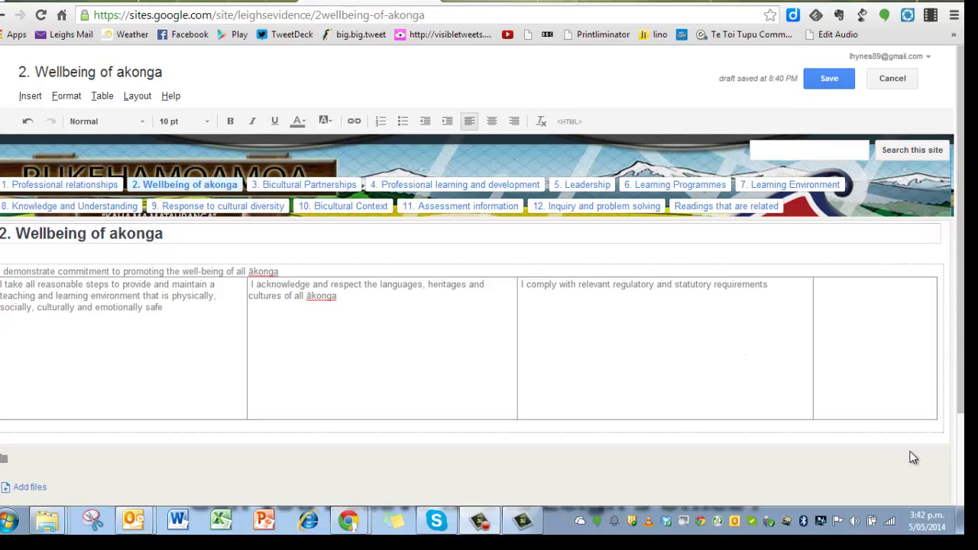
- Delete the empty fourth column from the table
{"action": "left_click", "coordinate": [894, 379]}
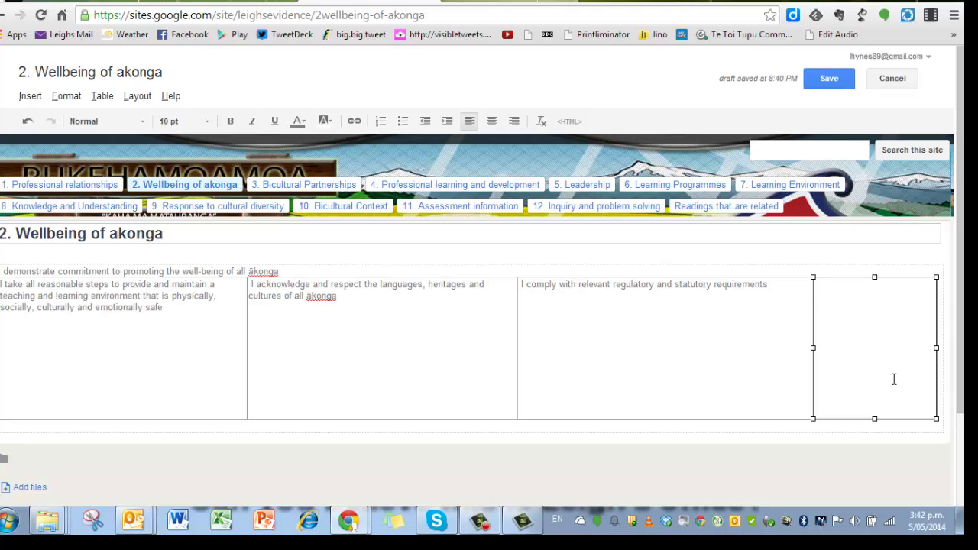
{"action": "left_click", "coordinate": [107, 97]}
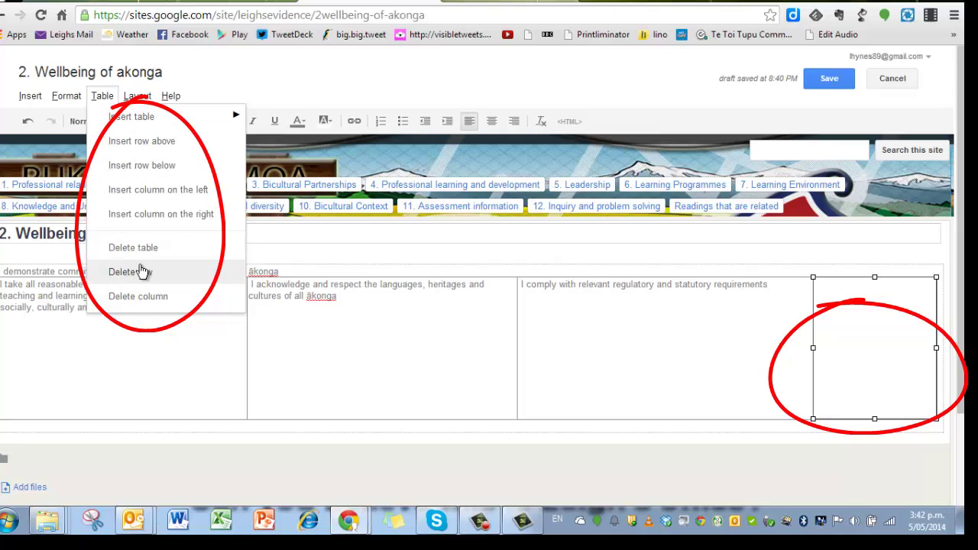
{"action": "left_click", "coordinate": [155, 297]}
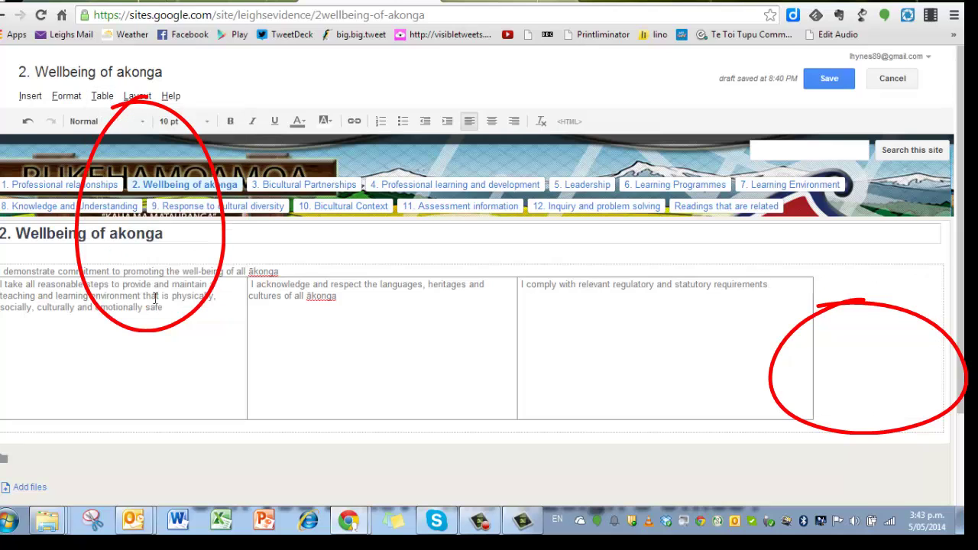
- Upload the image 7.jpg from the Pictures library and insert it on a new line below the third column's text
{"action": "left_click", "coordinate": [423, 337]}
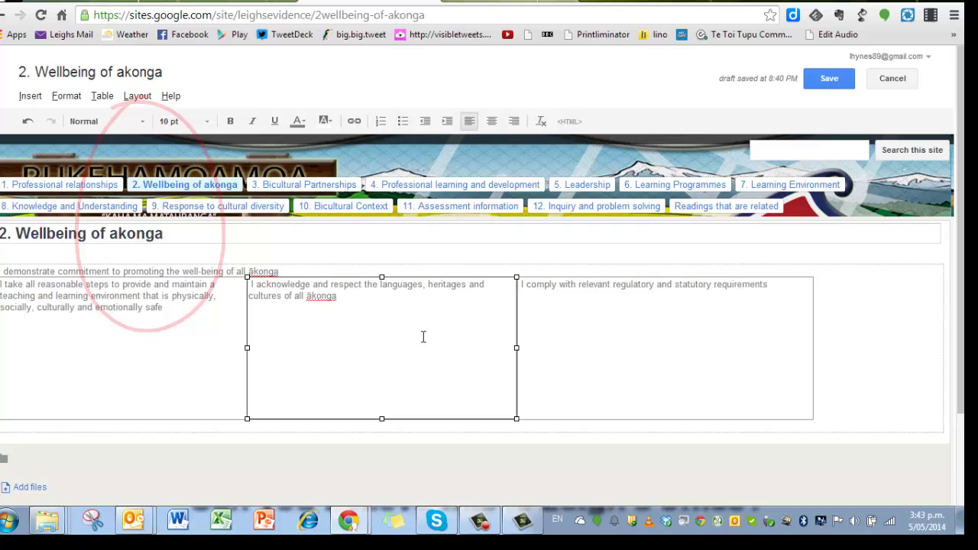
{"action": "left_click", "coordinate": [783, 287]}
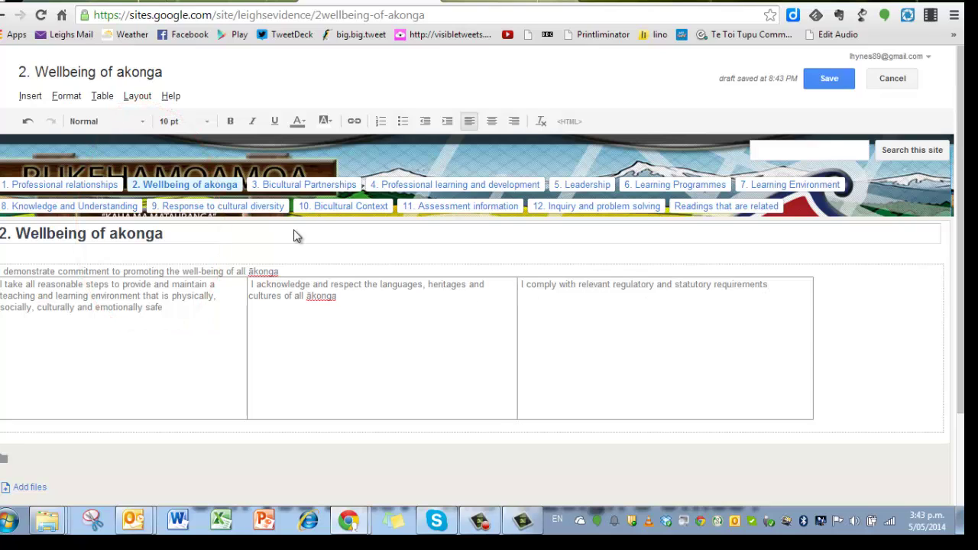
{"action": "left_click", "coordinate": [57, 98]}
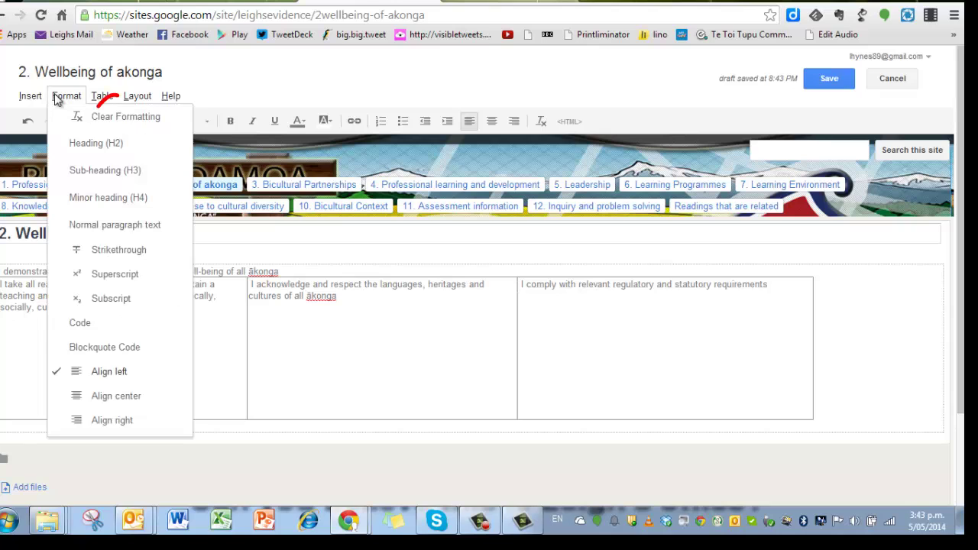
{"action": "left_click", "coordinate": [30, 97]}
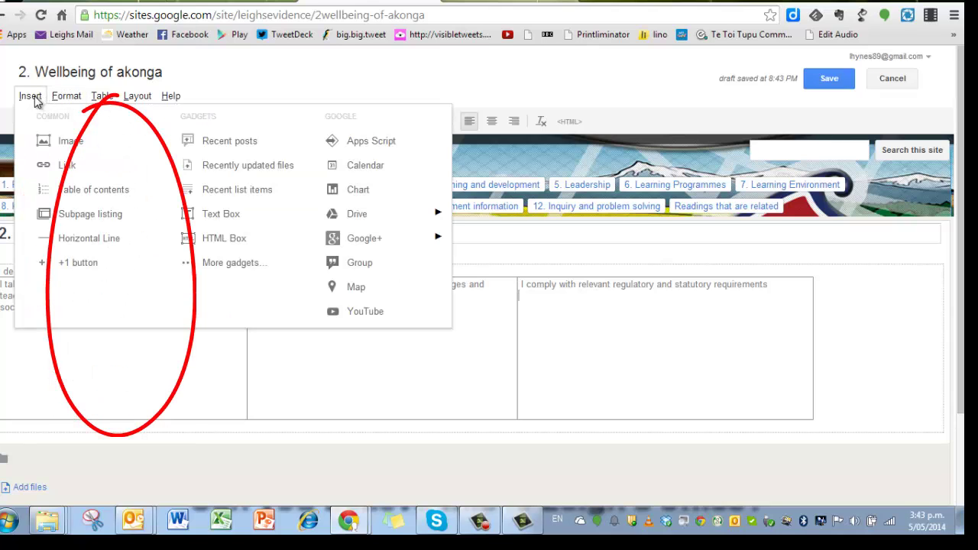
{"action": "left_click", "coordinate": [64, 141]}
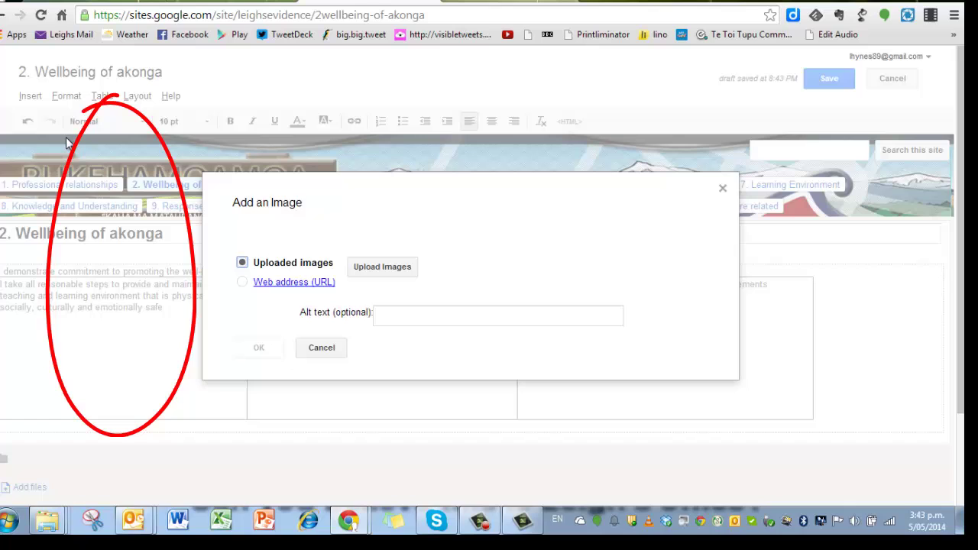
{"action": "left_click", "coordinate": [380, 266]}
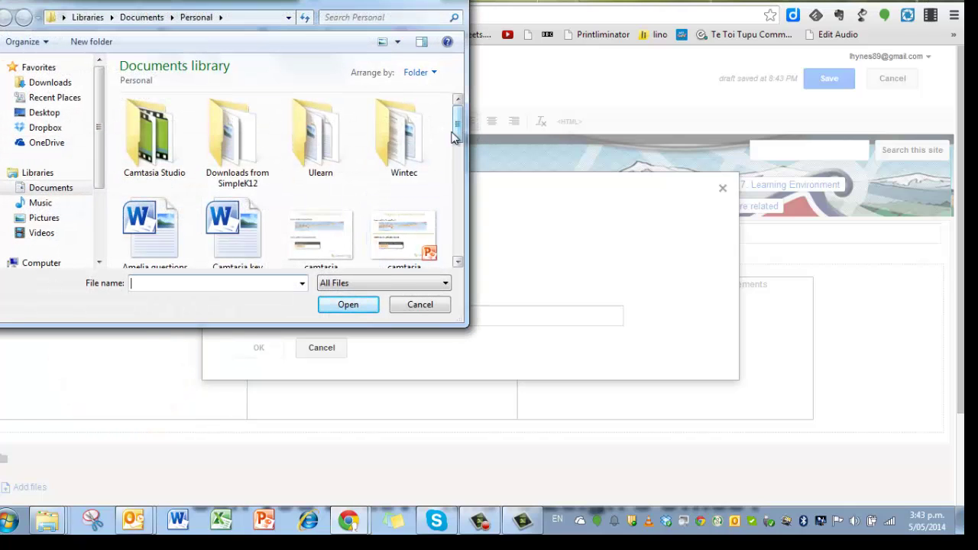
{"action": "left_click", "coordinate": [46, 221]}
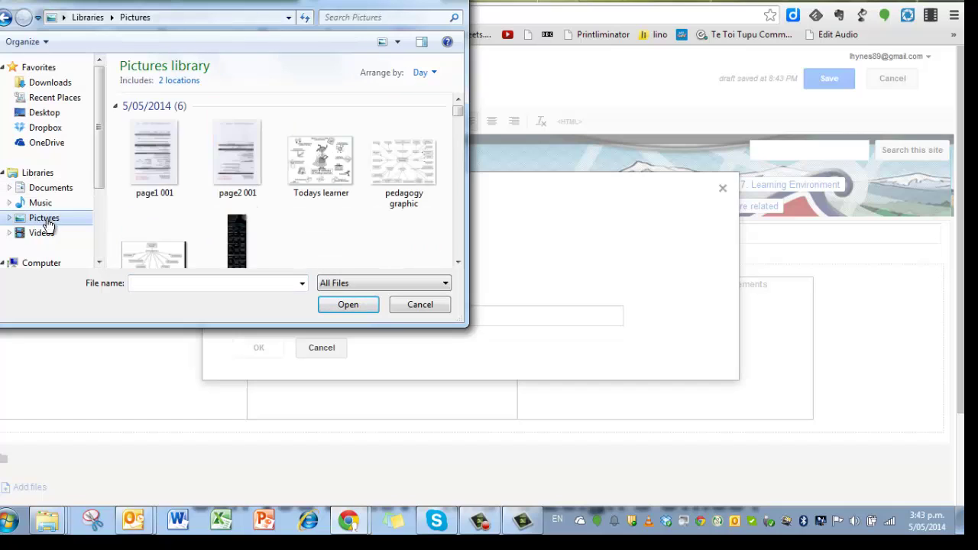
{"action": "scroll", "coordinate": [415, 148], "scroll_direction": "down", "scroll_amount": 5}
{"action": "left_click", "coordinate": [236, 153]}
{"action": "left_click", "coordinate": [348, 304]}
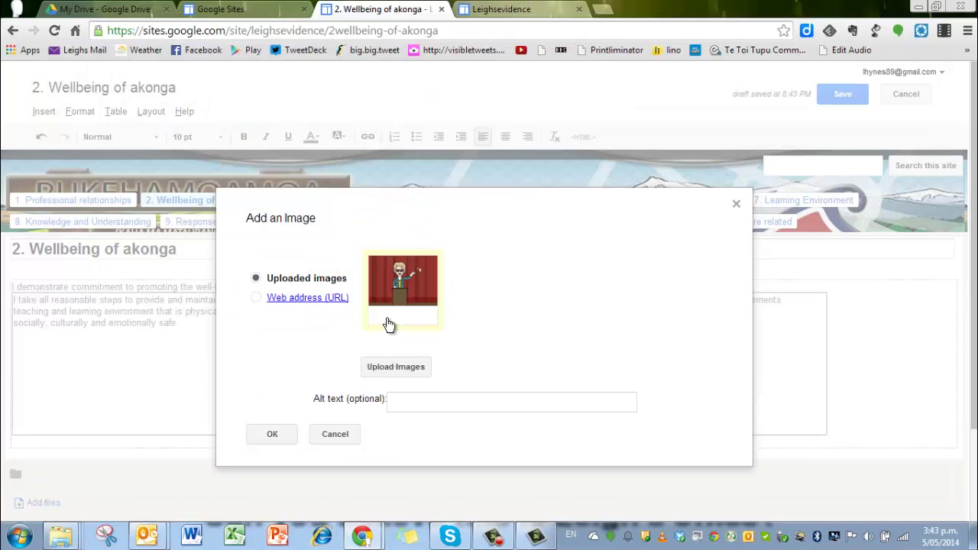
{"action": "left_click", "coordinate": [270, 435]}
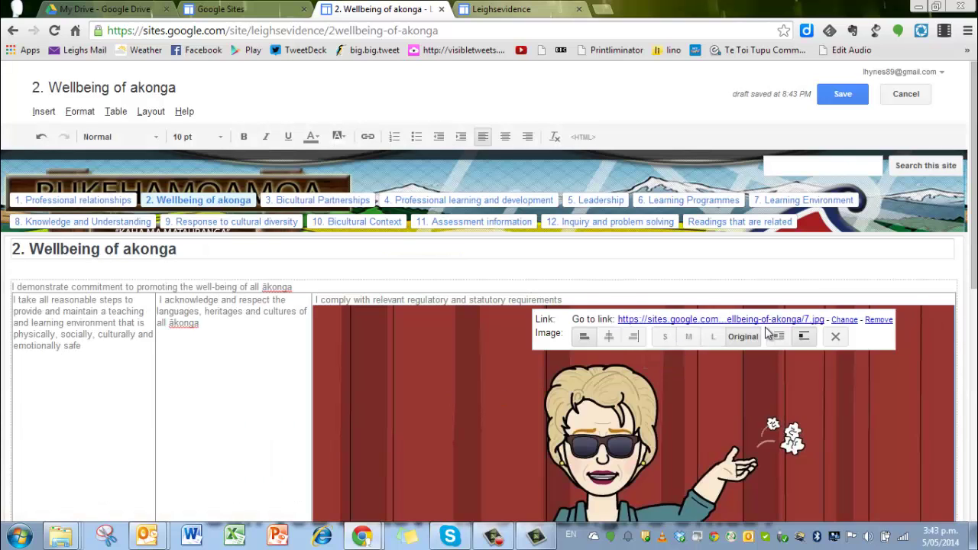
- Set the inserted image to size M and move it below the text in the second table column
{"action": "left_click", "coordinate": [664, 339]}
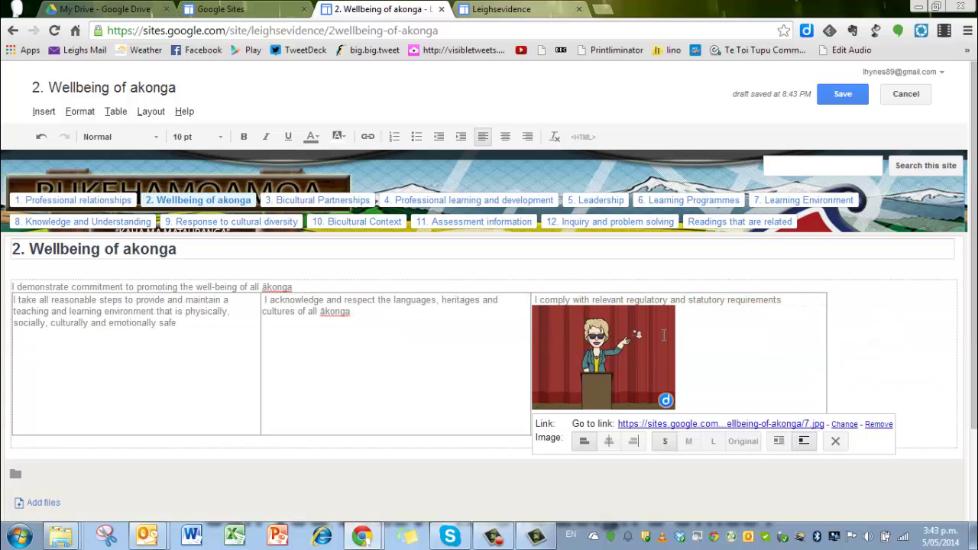
{"action": "left_click", "coordinate": [689, 441]}
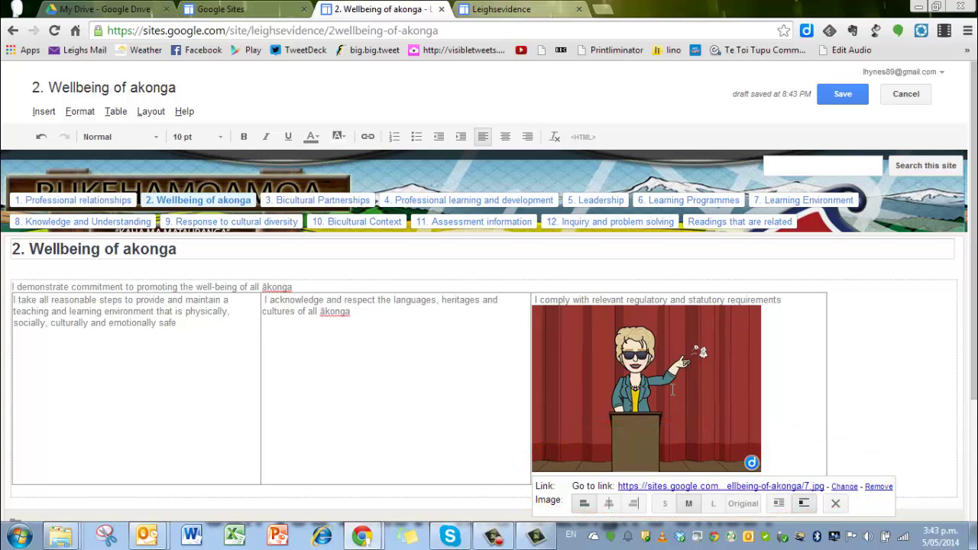
{"action": "left_click_drag", "start_coordinate": [679, 392], "coordinate": [448, 411]}
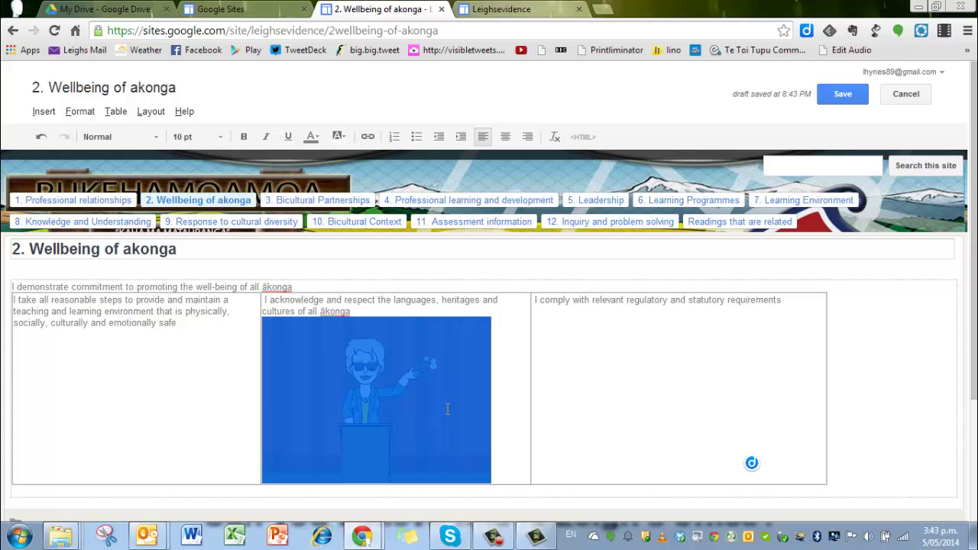
{"action": "left_click_drag", "start_coordinate": [448, 410], "coordinate": [891, 398]}
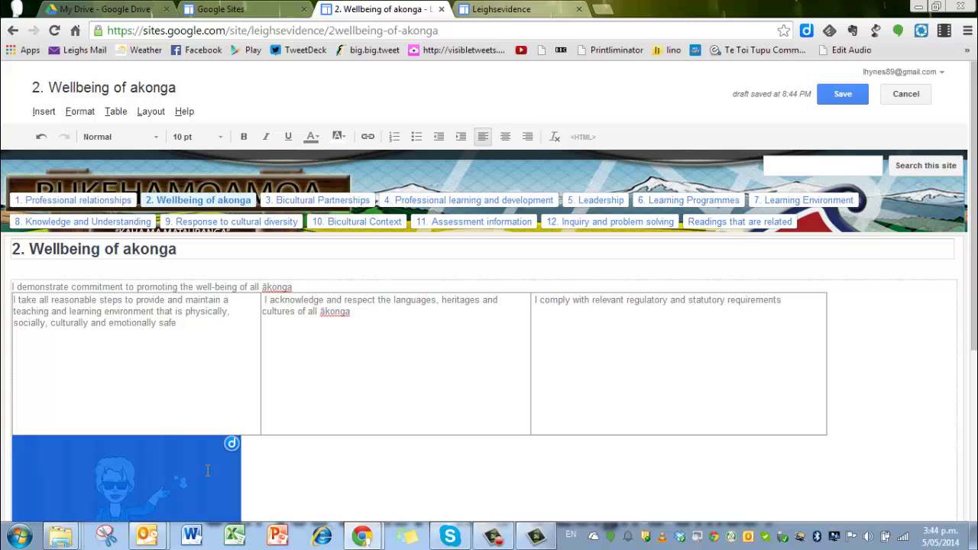
{"action": "left_click_drag", "start_coordinate": [207, 473], "coordinate": [396, 365]}
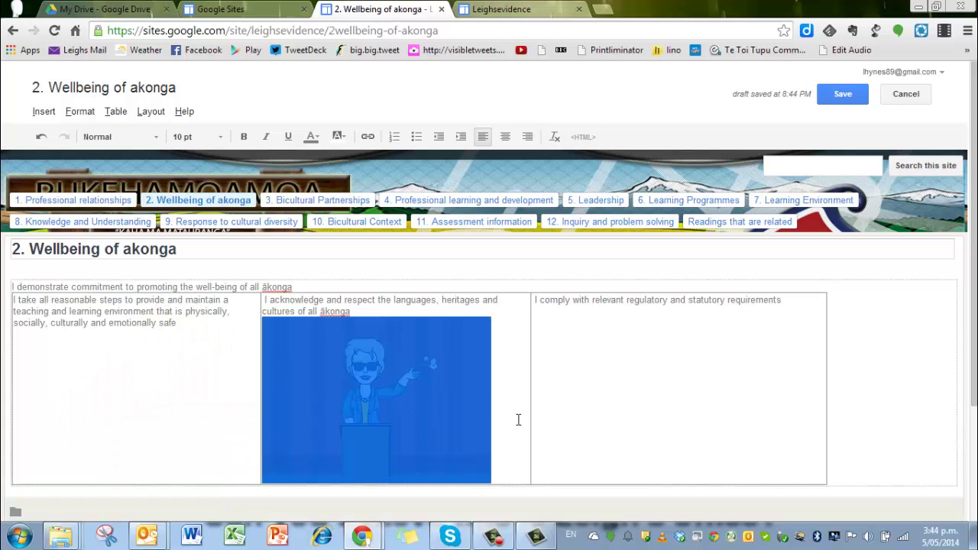
- Narrow the second table column to fit the image's width and save the page
{"action": "left_click", "coordinate": [485, 416]}
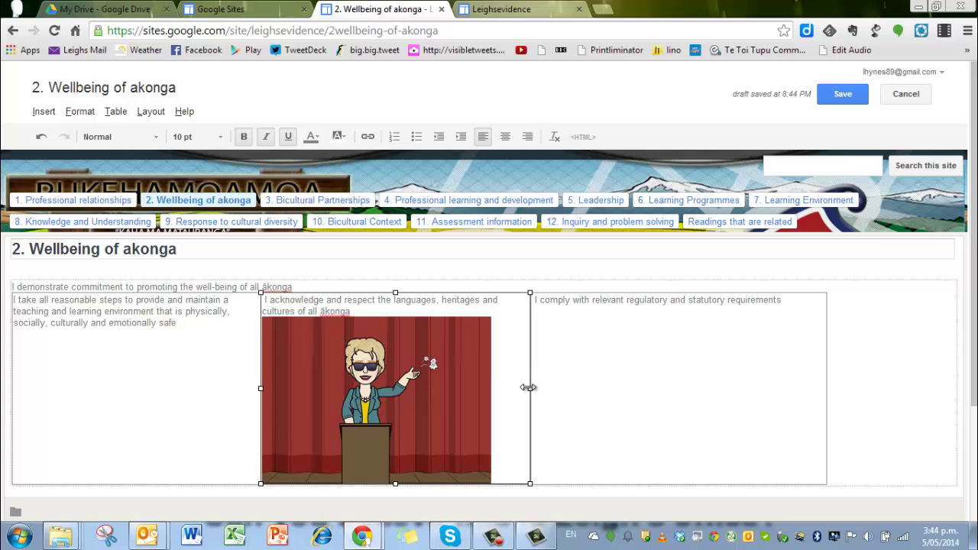
{"action": "left_click_drag", "start_coordinate": [528, 388], "coordinate": [489, 390]}
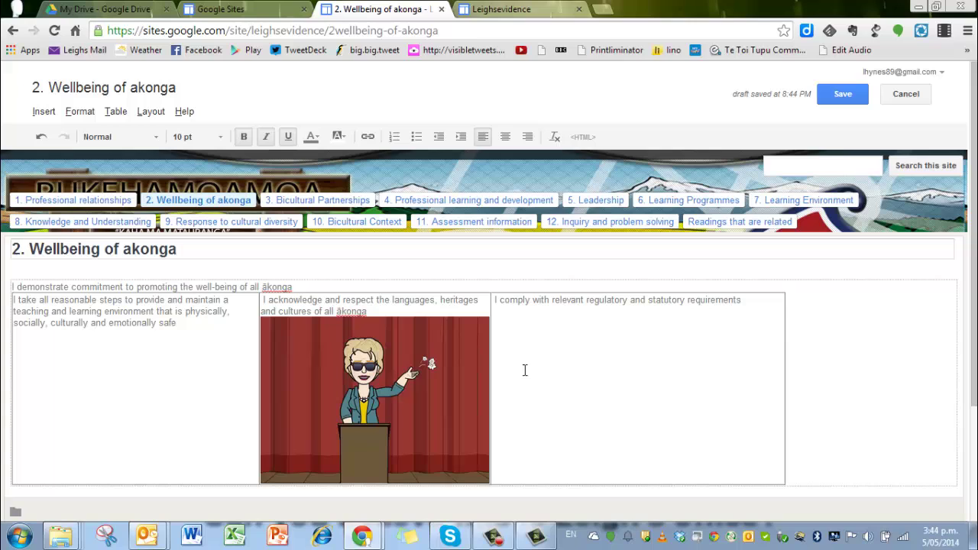
{"action": "left_click", "coordinate": [843, 96]}
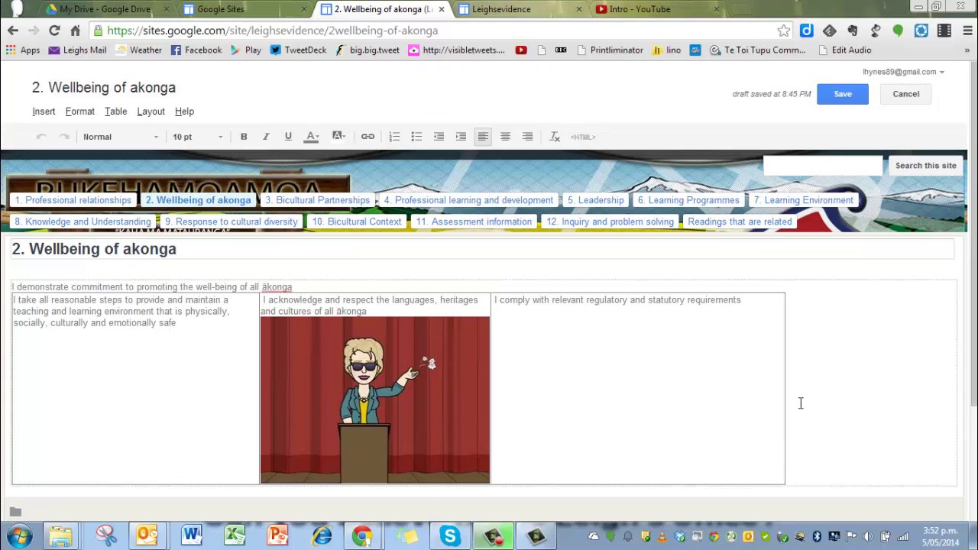
{"action": "left_click", "coordinate": [755, 301]}
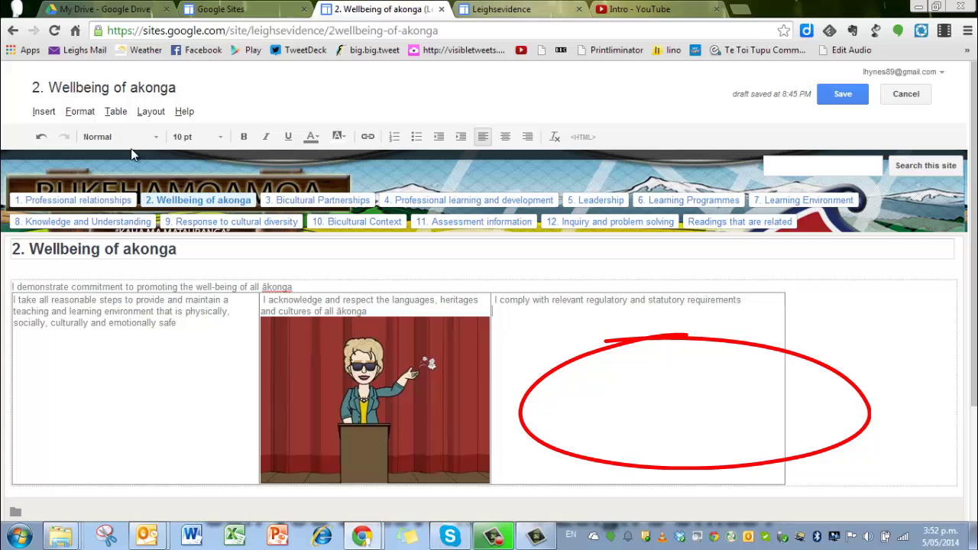
{"action": "left_click", "coordinate": [42, 115]}
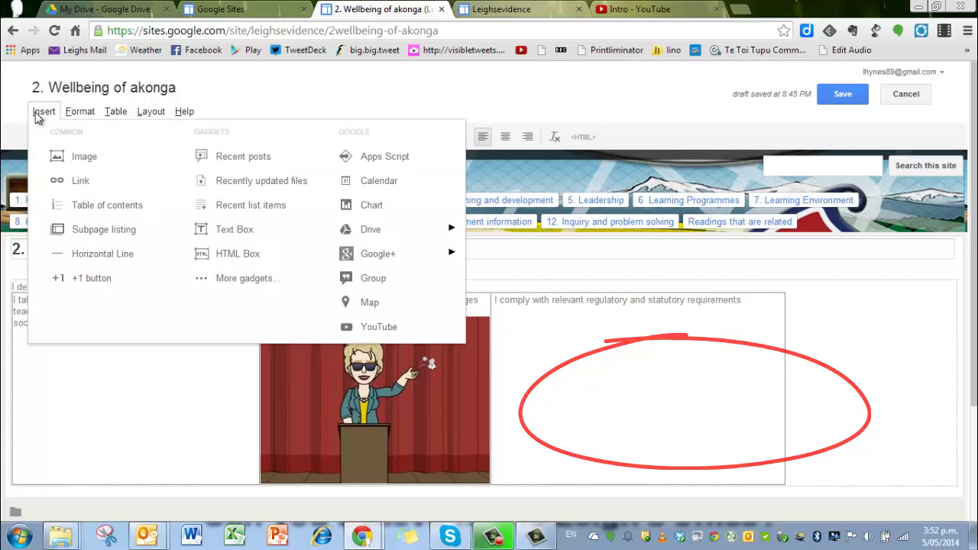
{"action": "mouse_move", "coordinate": [151, 111]}
{"action": "mouse_move", "coordinate": [46, 115]}
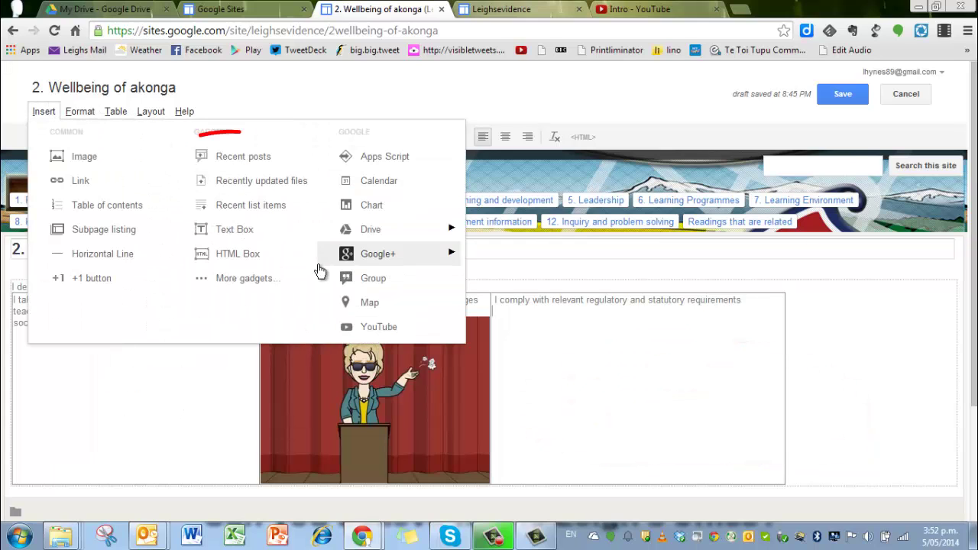
{"action": "left_click", "coordinate": [386, 339]}
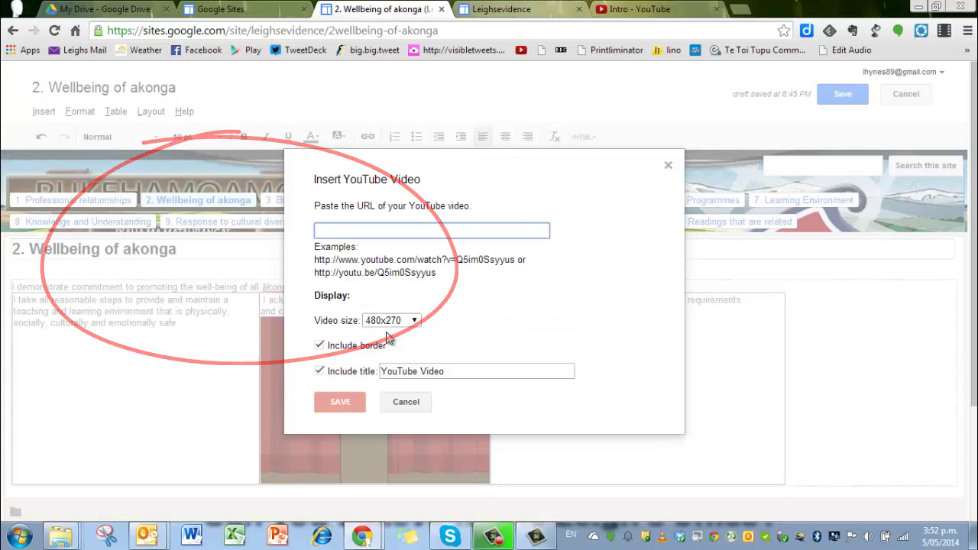
{"action": "right_click", "coordinate": [332, 230]}
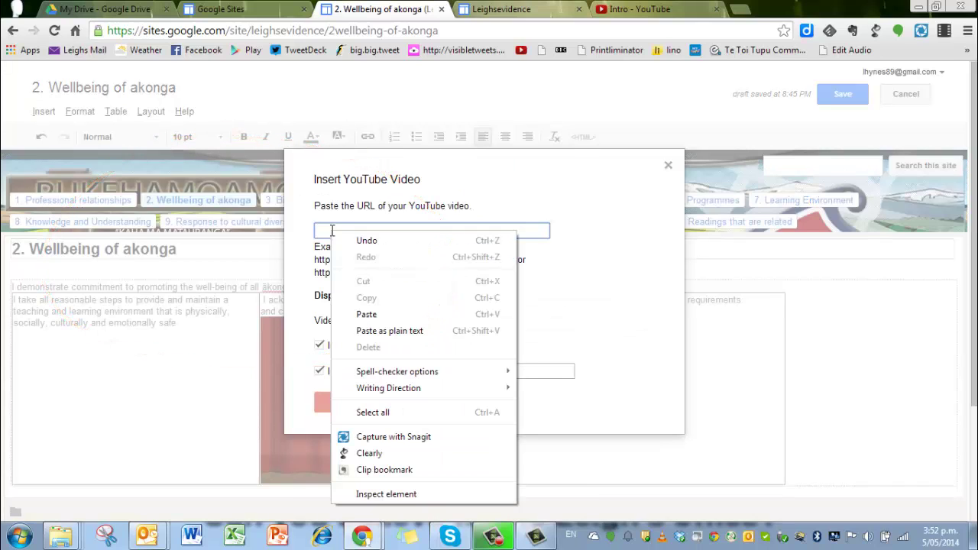
{"action": "left_click", "coordinate": [366, 315]}
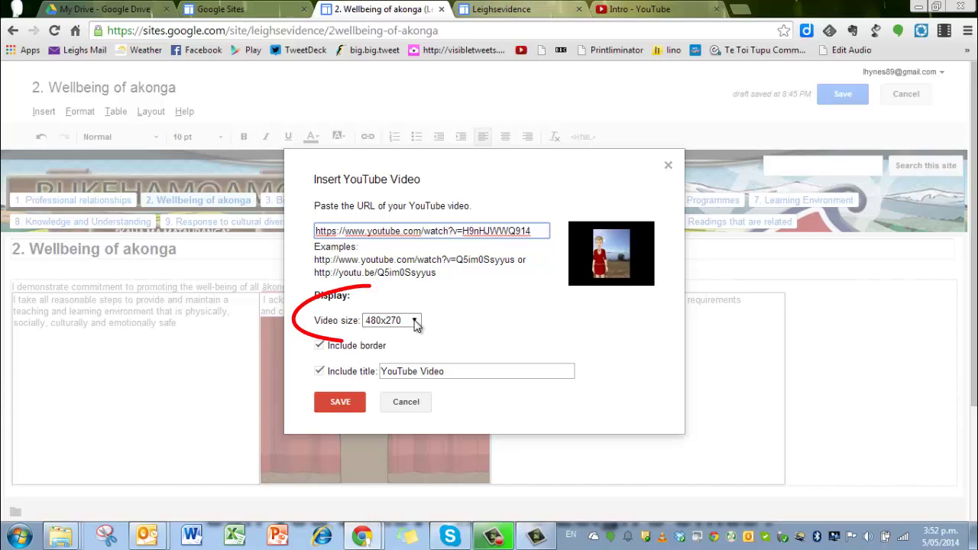
- Insert the video at size 480x270 with the title "My introduction" and save the page
{"action": "left_click", "coordinate": [416, 321]}
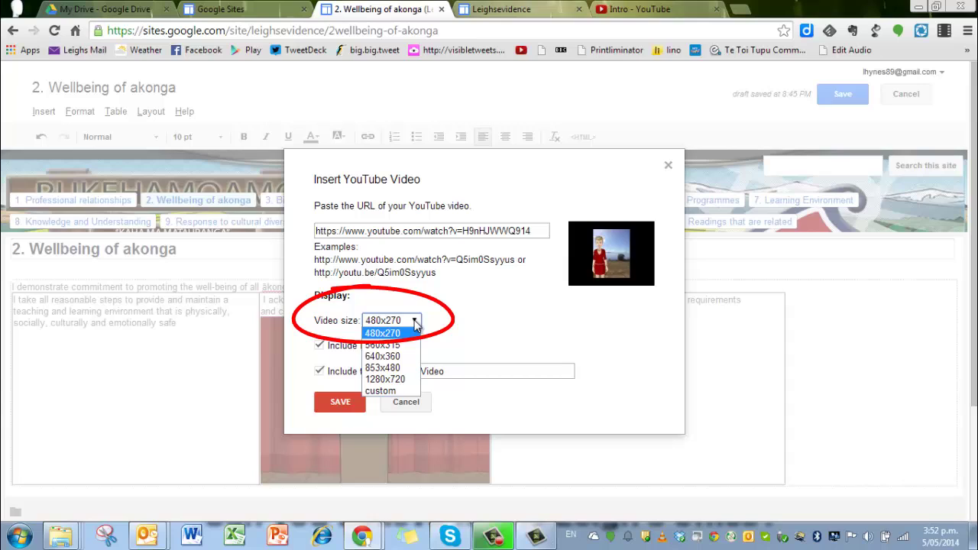
{"action": "left_click", "coordinate": [410, 334]}
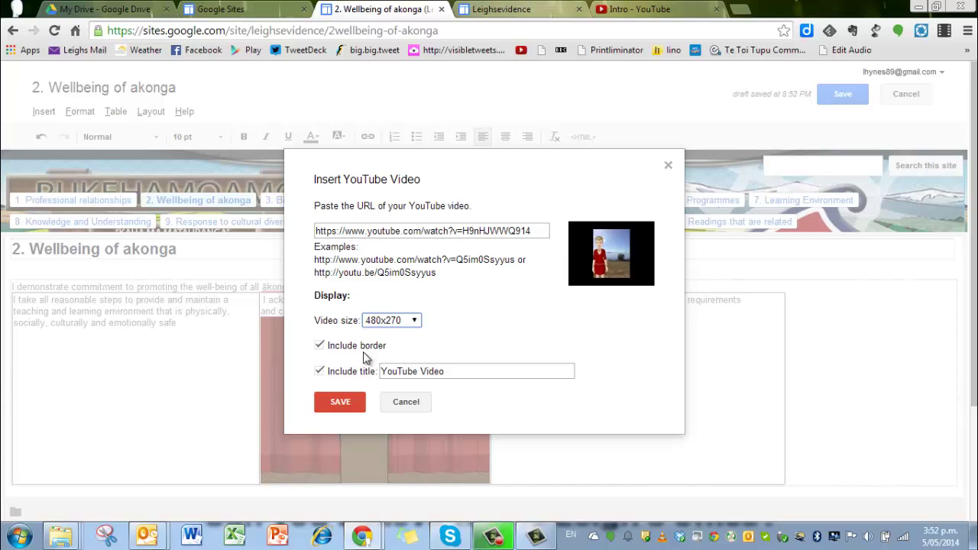
{"action": "left_click_drag", "start_coordinate": [450, 370], "coordinate": [369, 370]}
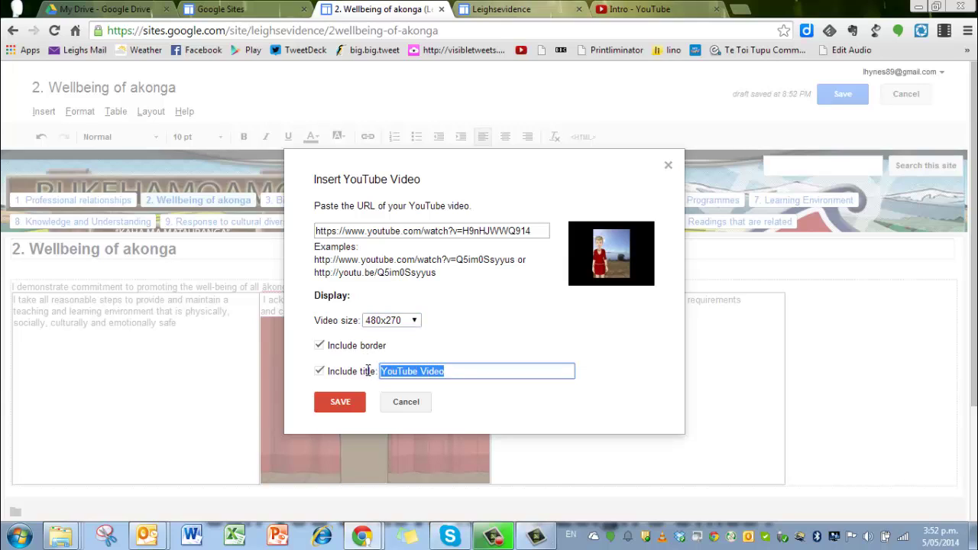
{"action": "type", "text": "My int"}
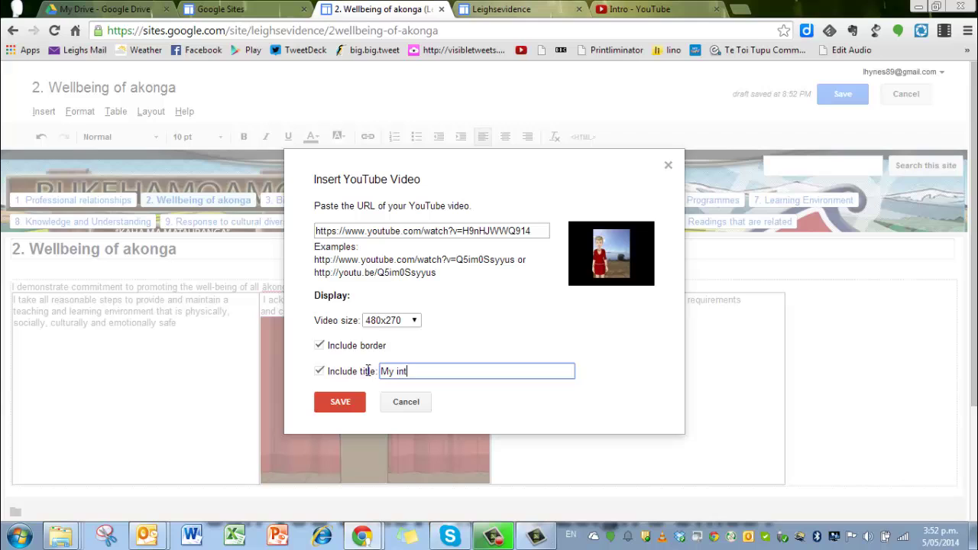
{"action": "type", "text": "roduction"}
{"action": "left_click", "coordinate": [353, 402]}
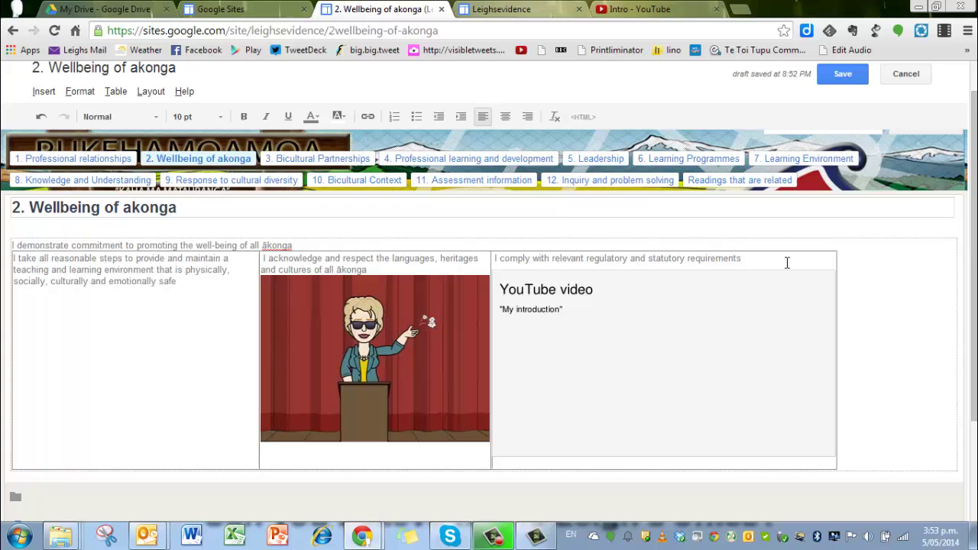
{"action": "left_click", "coordinate": [853, 79]}
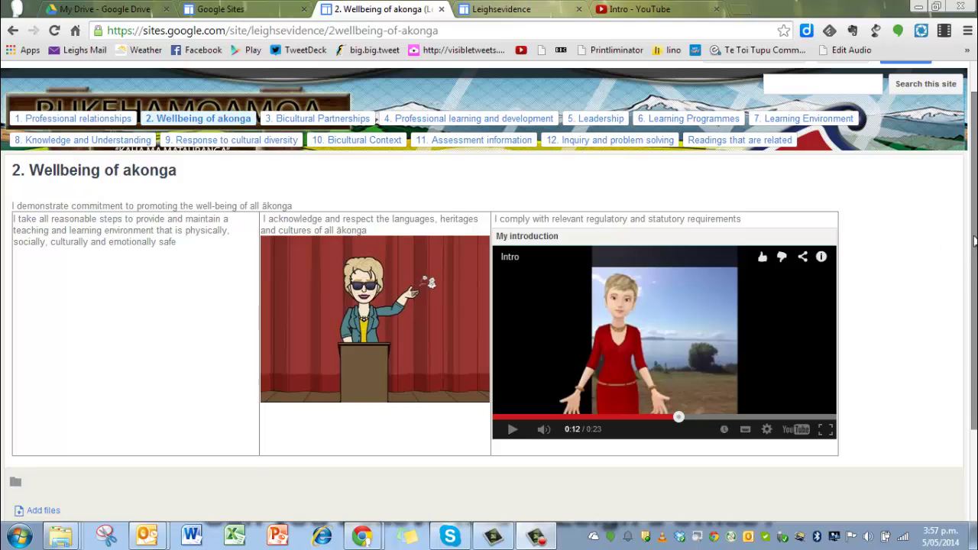
- Reopen the page for editing and move the image from the second table column into the first, below its text
{"action": "scroll", "coordinate": [969, 241], "scroll_direction": "up", "scroll_amount": 1}
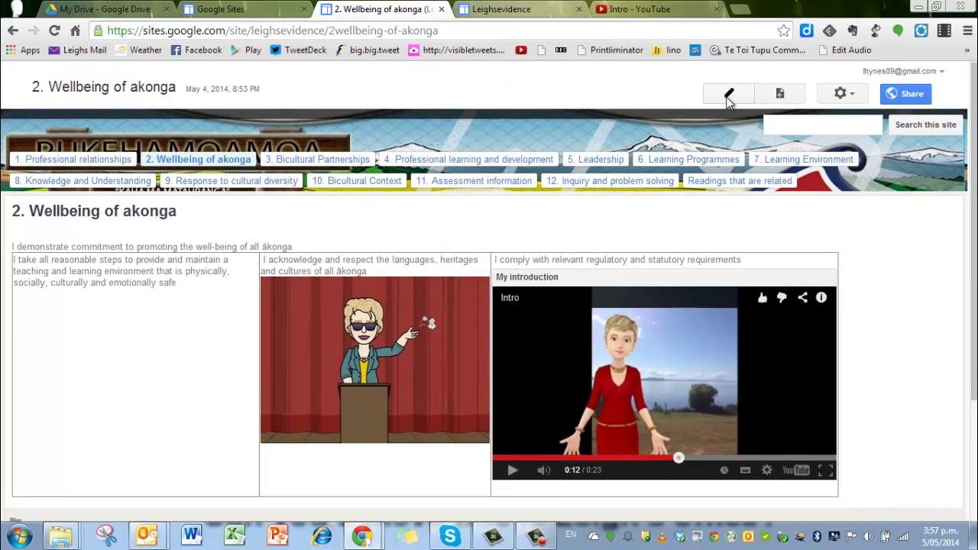
{"action": "left_click", "coordinate": [728, 96]}
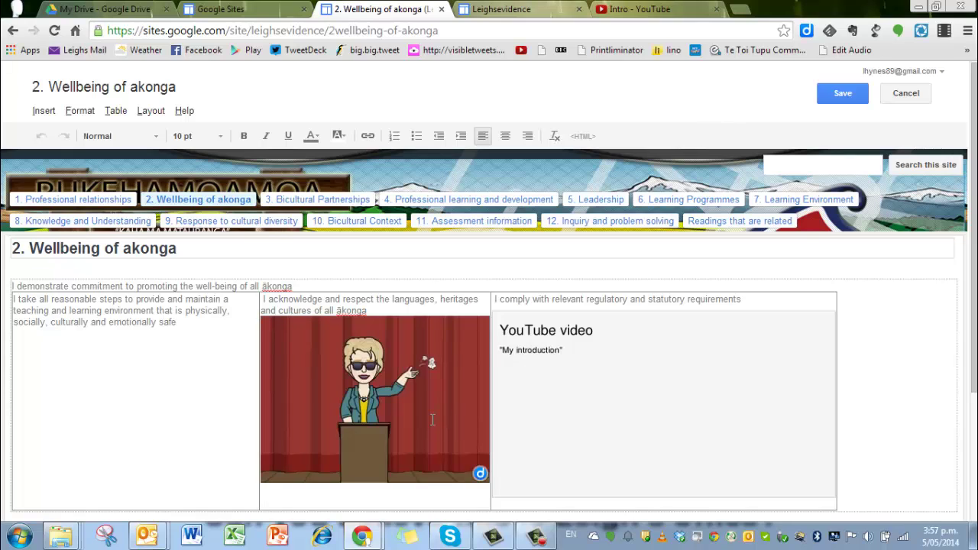
{"action": "left_click", "coordinate": [432, 420]}
{"action": "left_click_drag", "start_coordinate": [430, 422], "coordinate": [201, 422]}
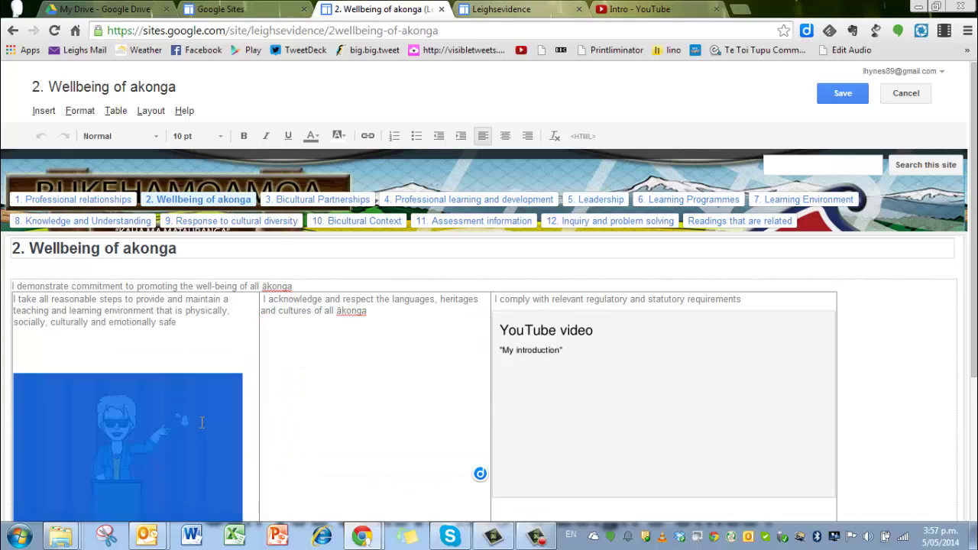
- Reduce the gap between the first column's text and the image to one blank line and save the page
{"action": "left_click", "coordinate": [190, 325]}
{"action": "key", "text": "Delete"}
{"action": "key", "text": "Delete"}
{"action": "key", "text": "Delete"}
{"action": "key", "text": "Delete"}
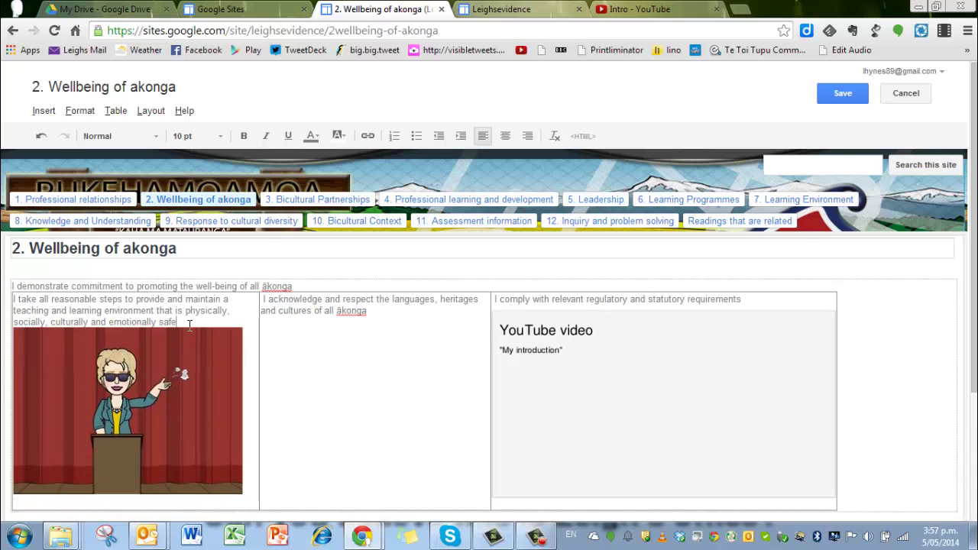
{"action": "key", "text": "Return"}
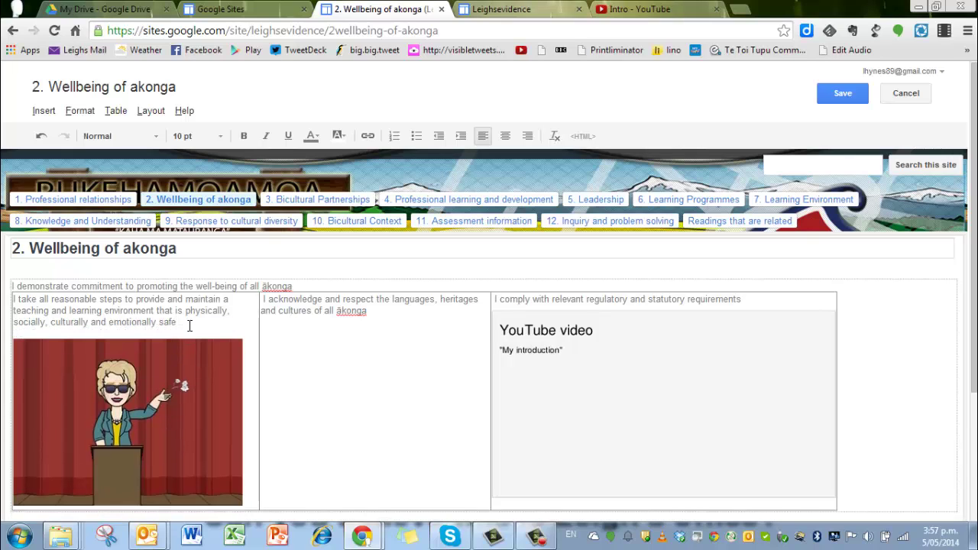
{"action": "left_click", "coordinate": [440, 397]}
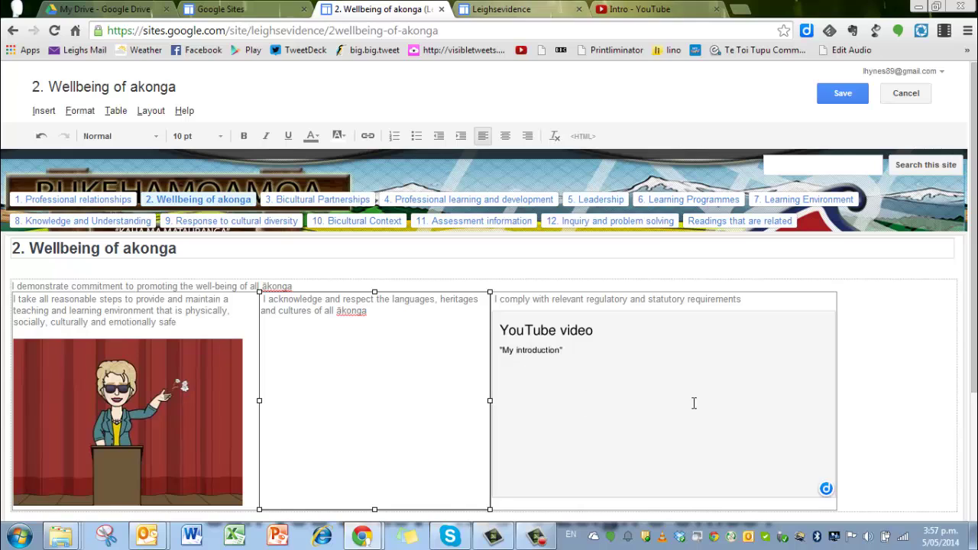
{"action": "left_click", "coordinate": [849, 100]}
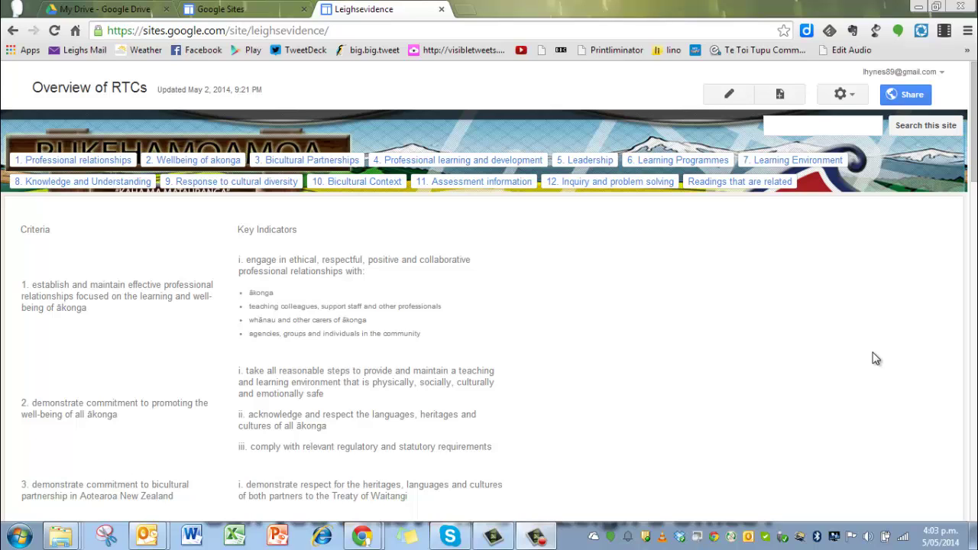
- Set the Leighsevidence site's visibility to Specific people in its sharing and permissions settings and save
{"action": "left_click", "coordinate": [850, 96]}
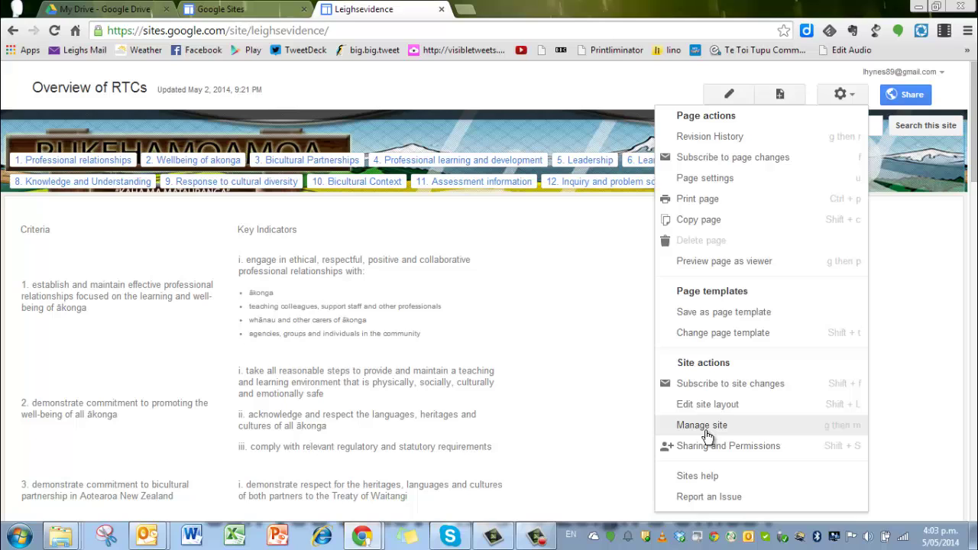
{"action": "left_click", "coordinate": [702, 426]}
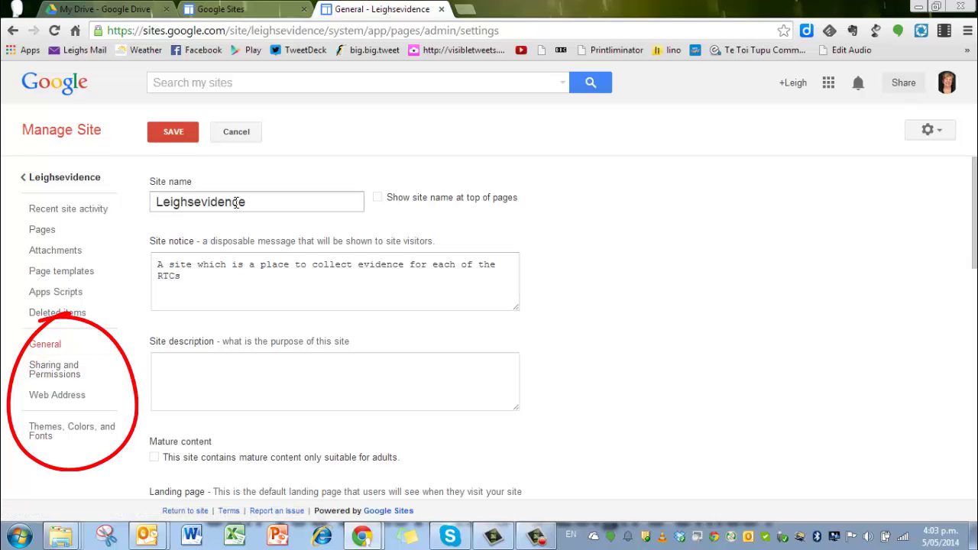
{"action": "left_click", "coordinate": [73, 370]}
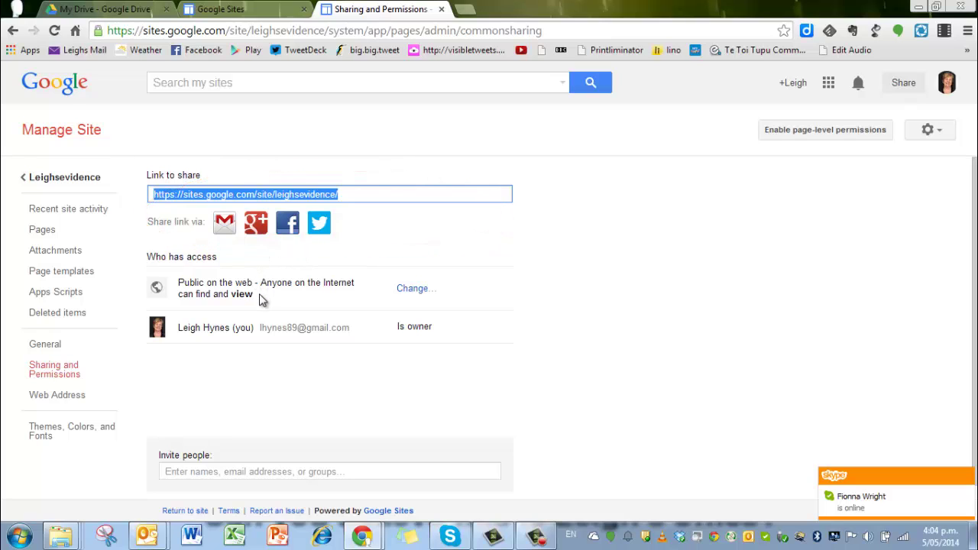
{"action": "left_click", "coordinate": [412, 291]}
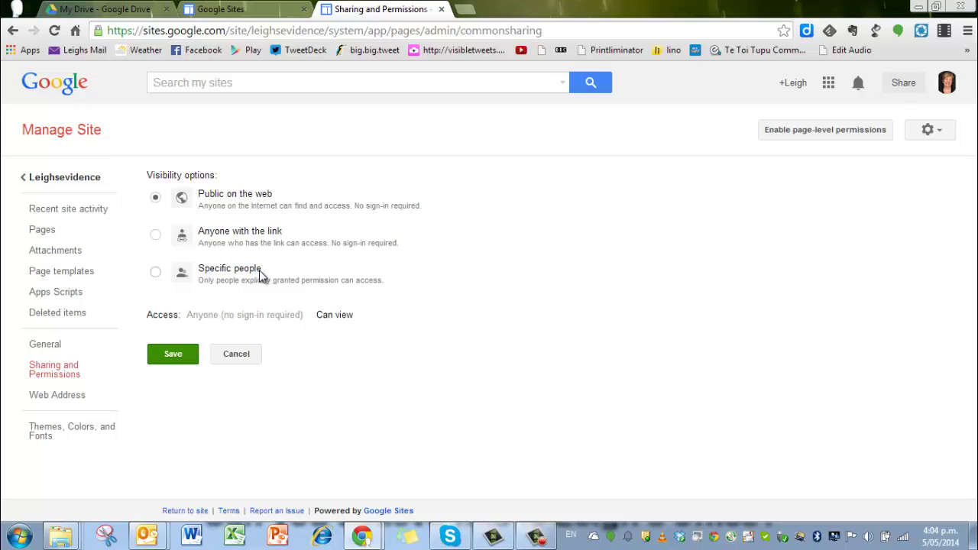
{"action": "left_click", "coordinate": [157, 274]}
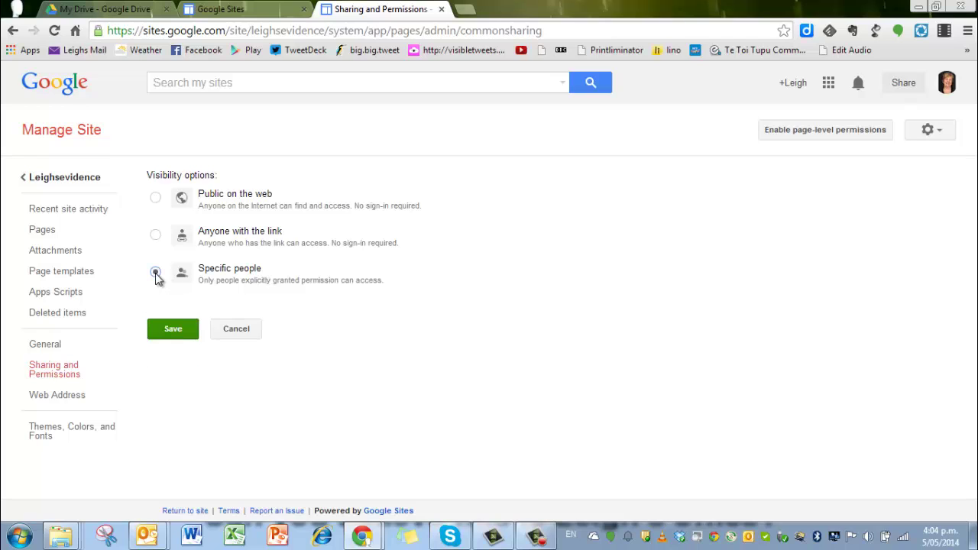
{"action": "left_click", "coordinate": [169, 337]}
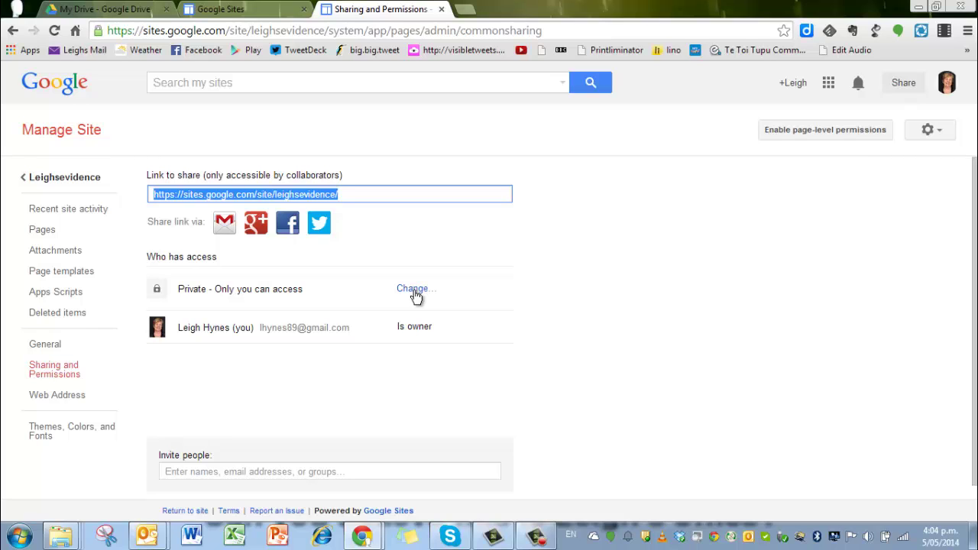
{"action": "left_click", "coordinate": [415, 294]}
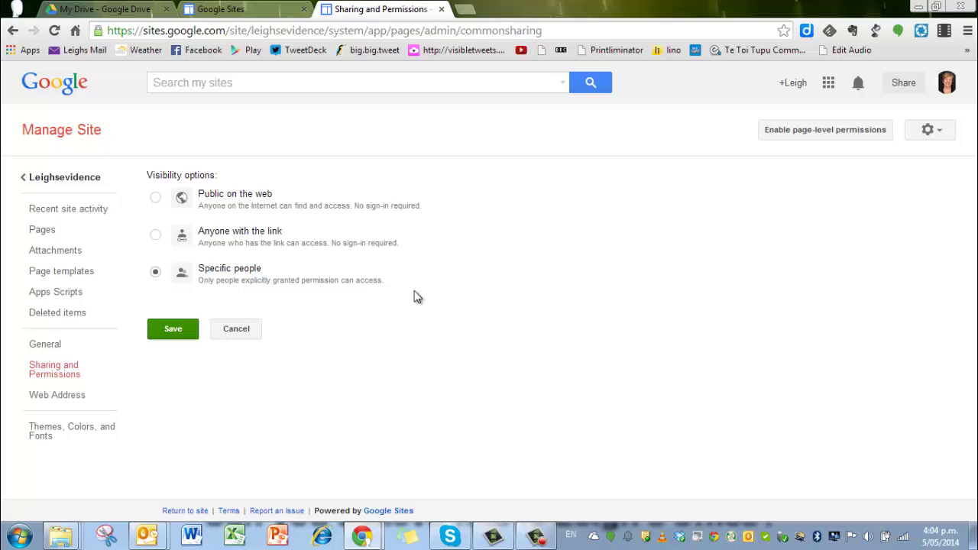
{"action": "left_click", "coordinate": [187, 332]}
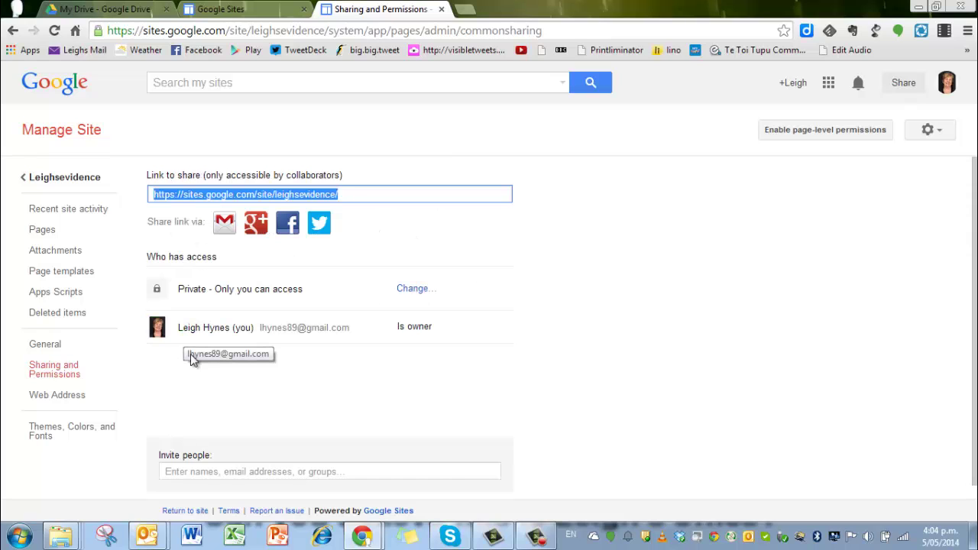
- Draft an invitation with the invitee's name and e-mail address, view the available access levels, and cancel the invitation
{"action": "left_click", "coordinate": [225, 475]}
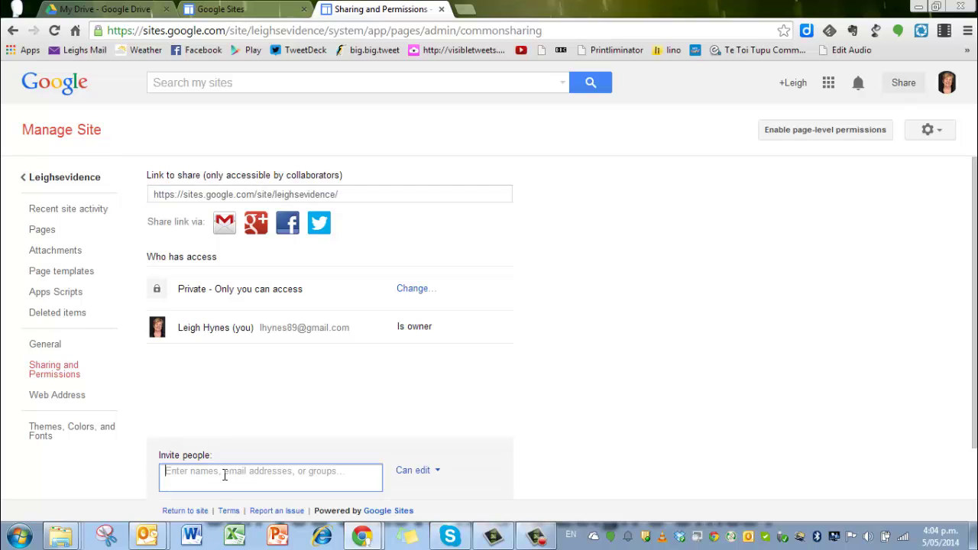
{"action": "key", "text": "ctrl+v"}
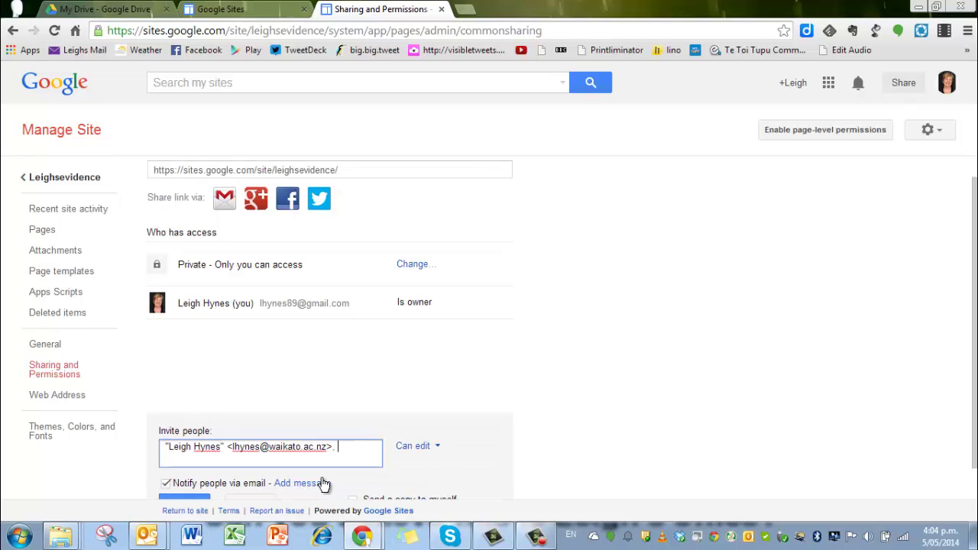
{"action": "left_click", "coordinate": [417, 446]}
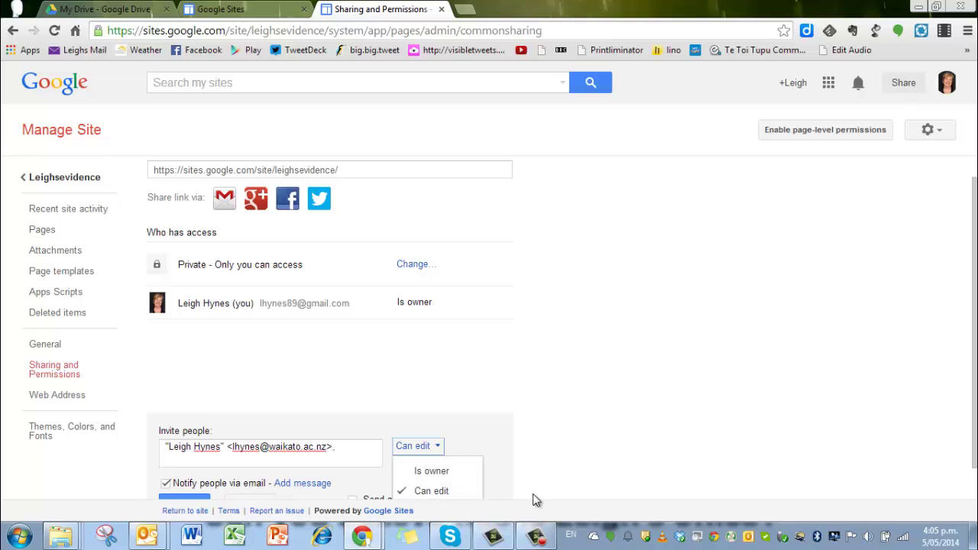
{"action": "scroll", "coordinate": [975, 328], "scroll_direction": "down", "scroll_amount": 1}
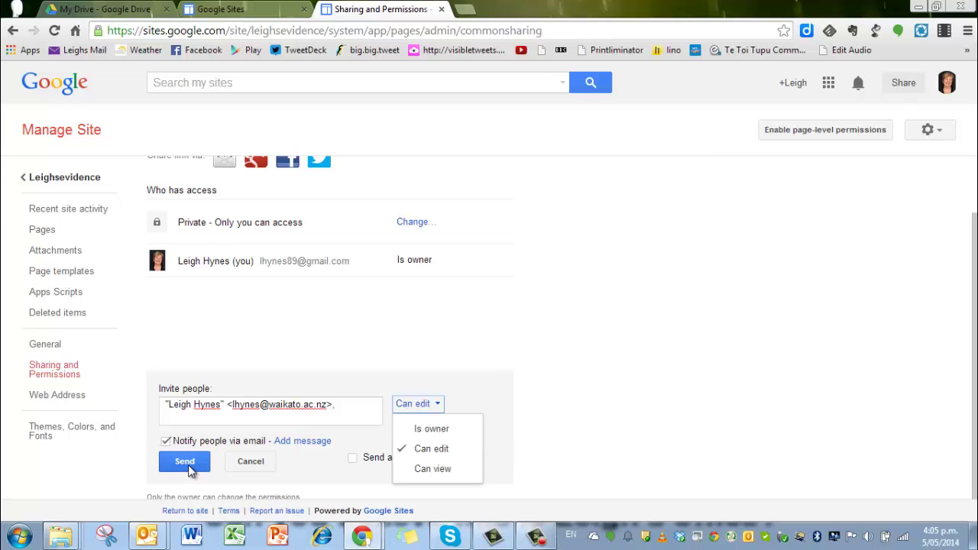
{"action": "left_click", "coordinate": [253, 462]}
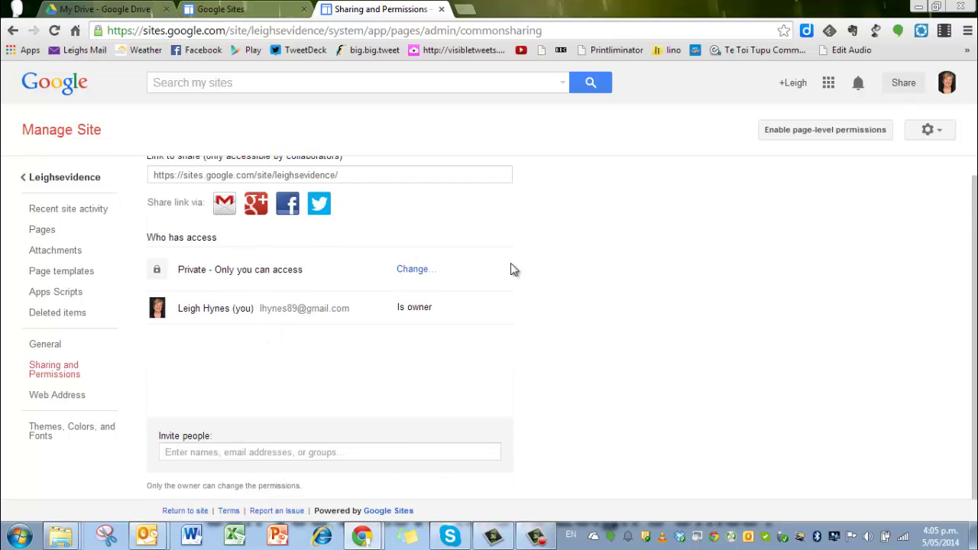
- Change the Leighsevidence site's visibility to Public on the web and save the setting
{"action": "left_click_drag", "start_coordinate": [974, 284], "coordinate": [975, 264]}
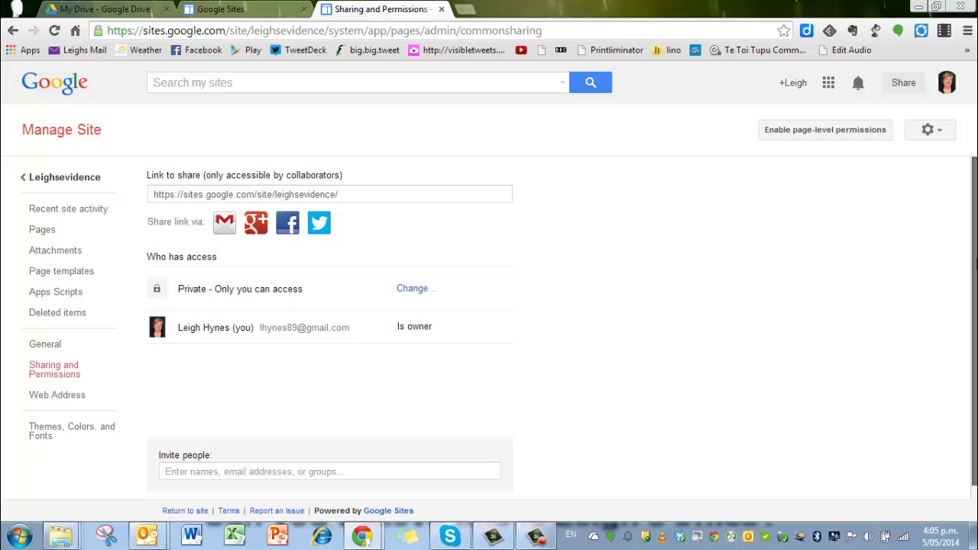
{"action": "left_click", "coordinate": [412, 292]}
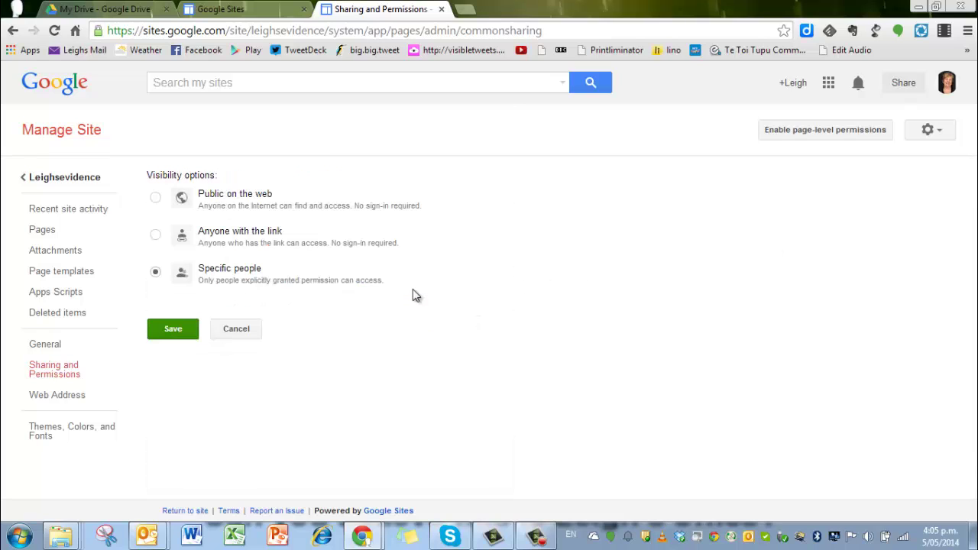
{"action": "left_click", "coordinate": [247, 200]}
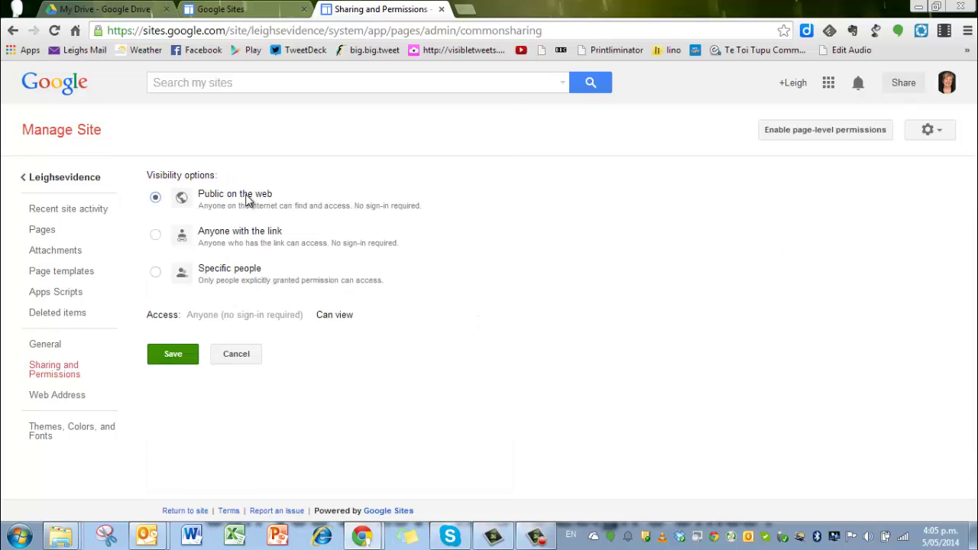
{"action": "left_click", "coordinate": [181, 364]}
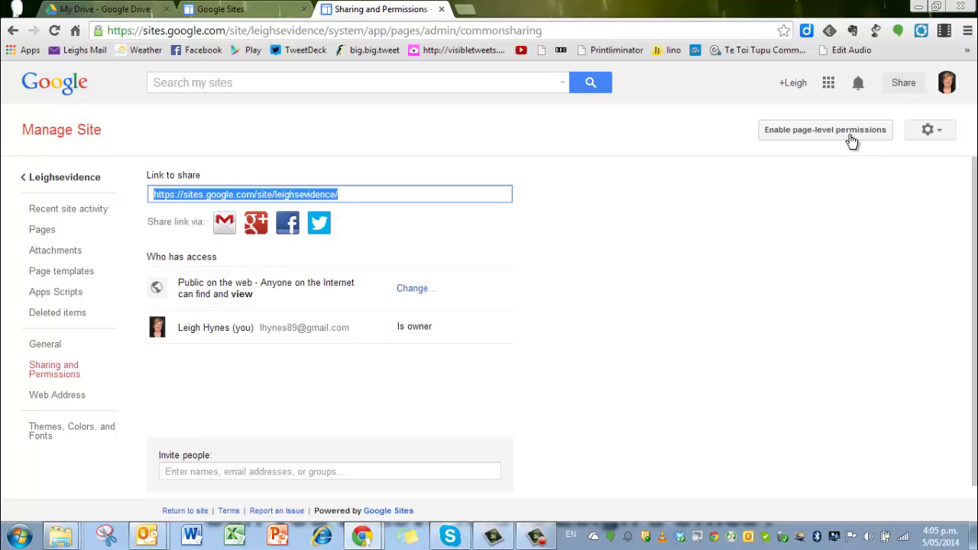
- Turn on page-level permissions, view the permission options for the "1. Professional relationships" page, and cancel that dialog
{"action": "left_click", "coordinate": [852, 136]}
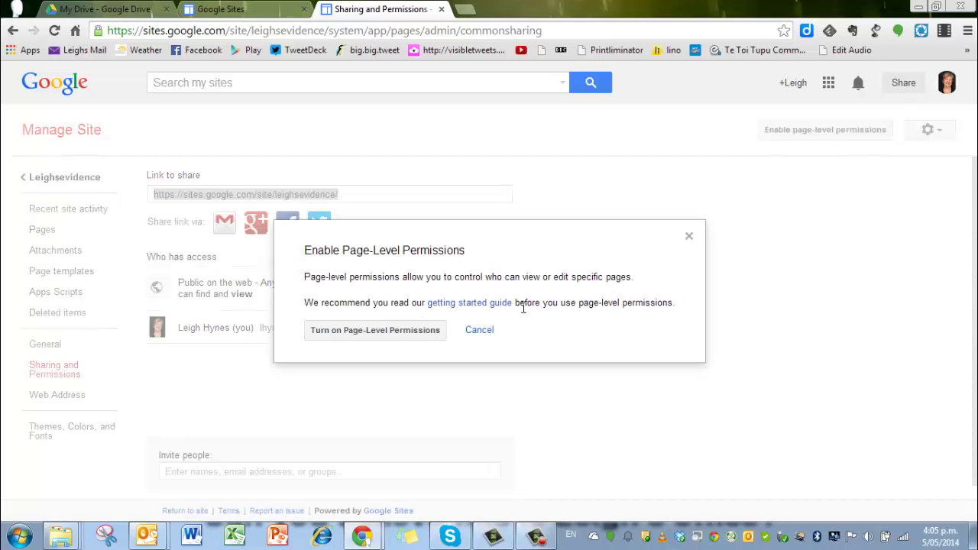
{"action": "left_click", "coordinate": [425, 337]}
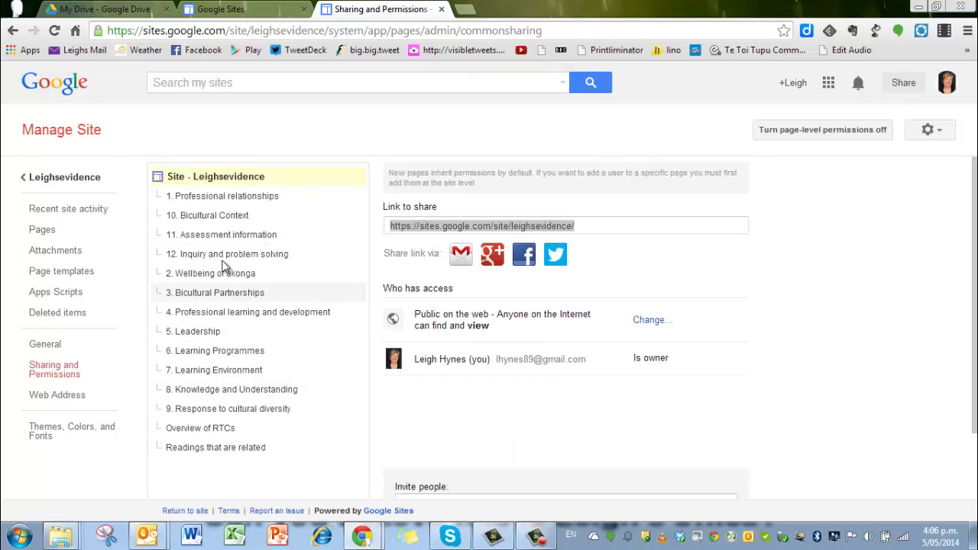
{"action": "left_click", "coordinate": [239, 203]}
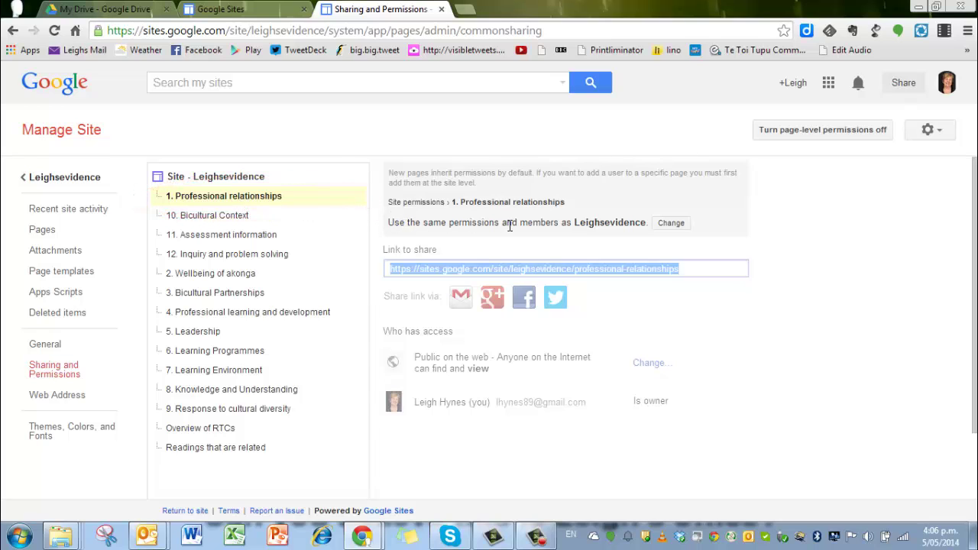
{"action": "left_click", "coordinate": [671, 223]}
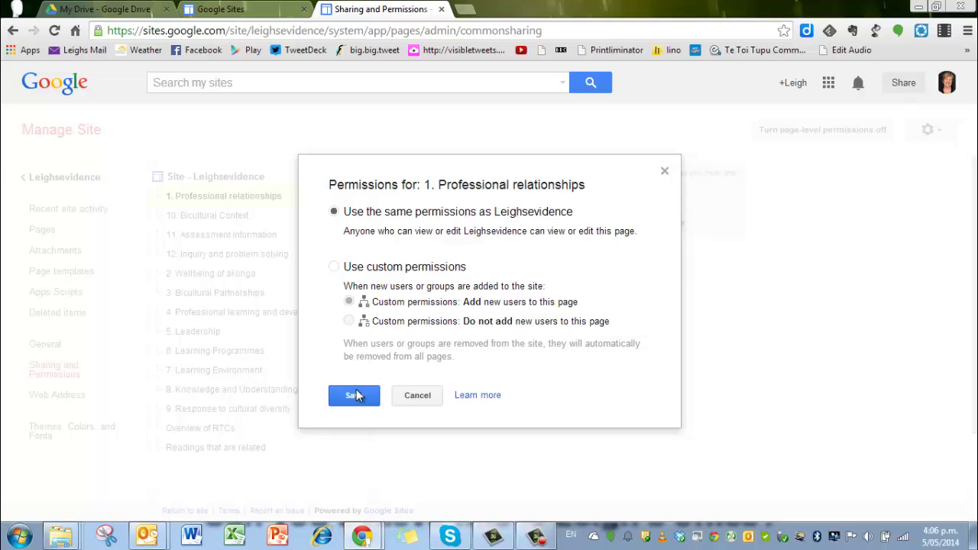
{"action": "left_click", "coordinate": [417, 397]}
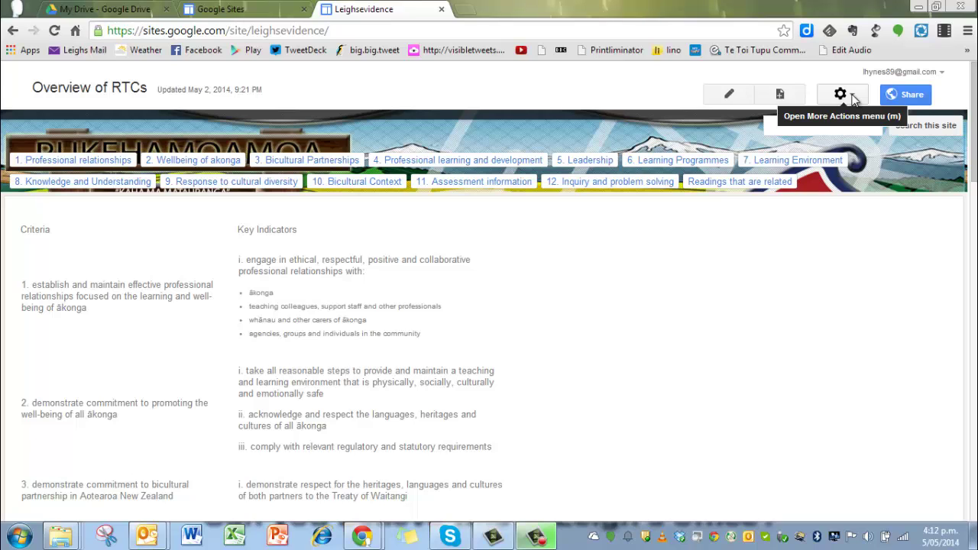
- Open the site's themes, colors and fonts settings and show the site header background image's repeat and position options
{"action": "left_click", "coordinate": [844, 95]}
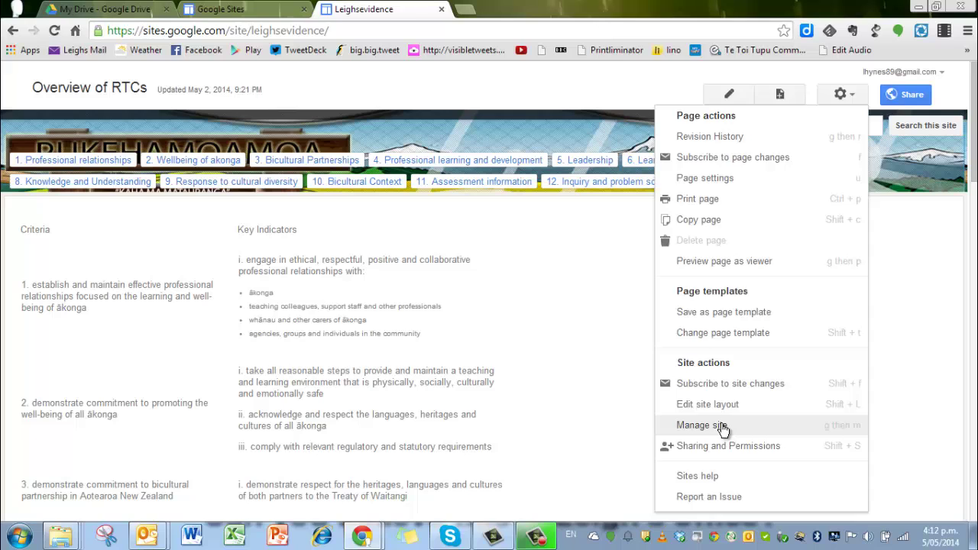
{"action": "left_click", "coordinate": [723, 428]}
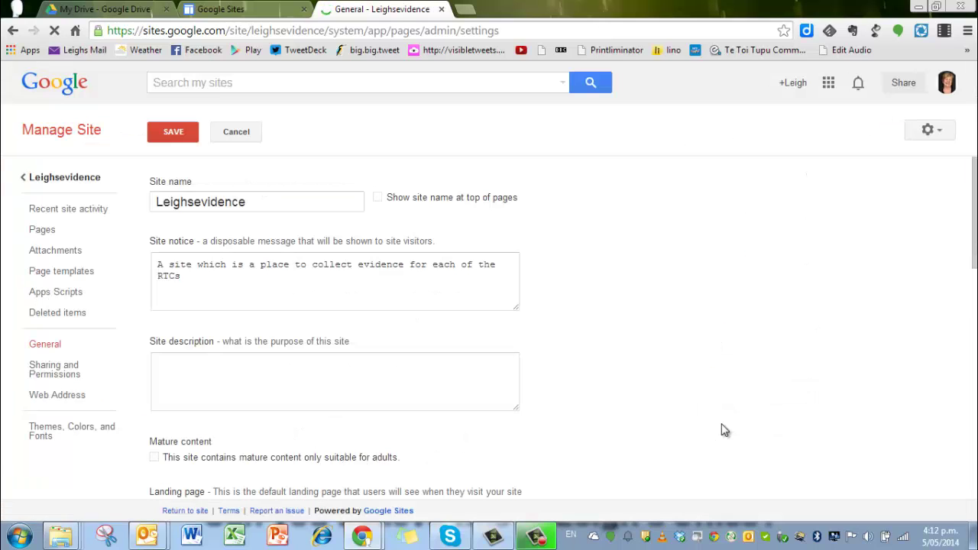
{"action": "left_click", "coordinate": [86, 434]}
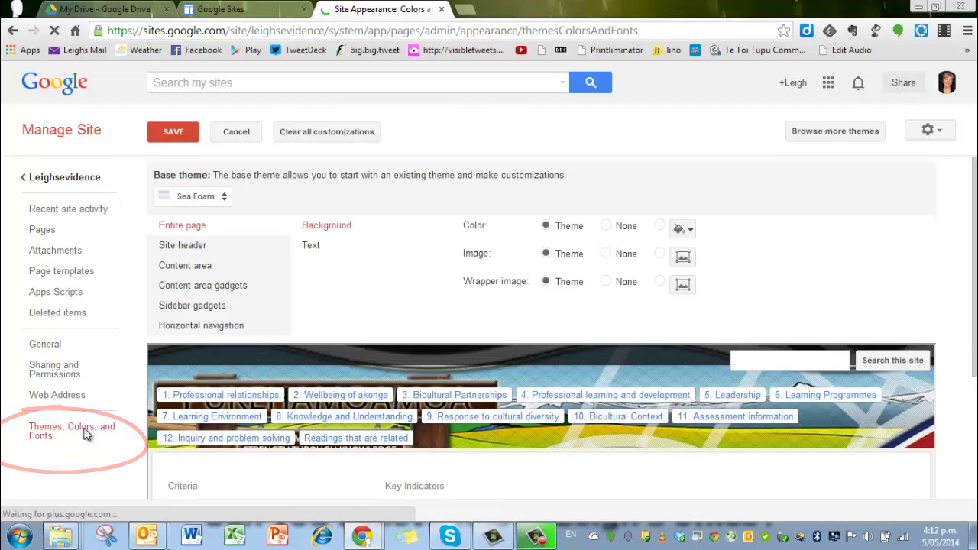
{"action": "left_click", "coordinate": [183, 247]}
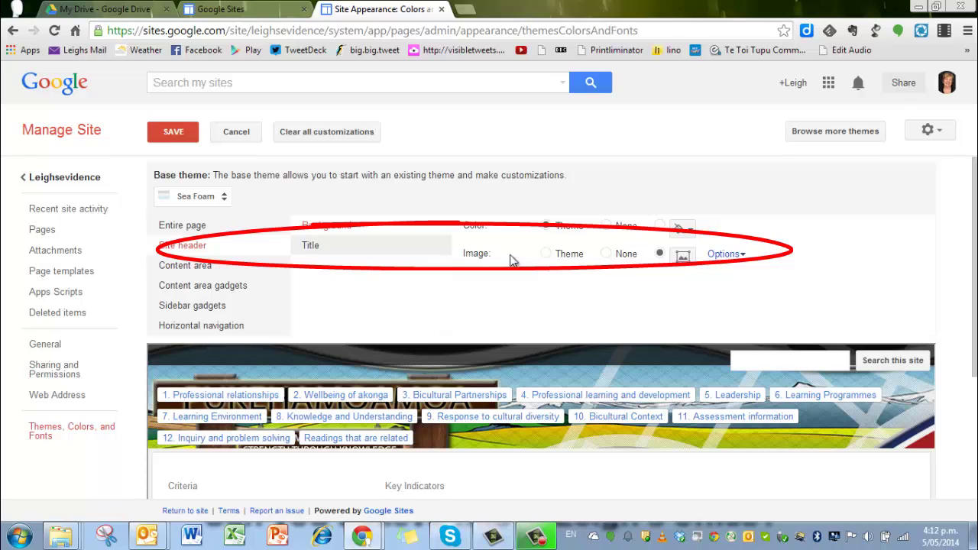
{"action": "left_click", "coordinate": [734, 260]}
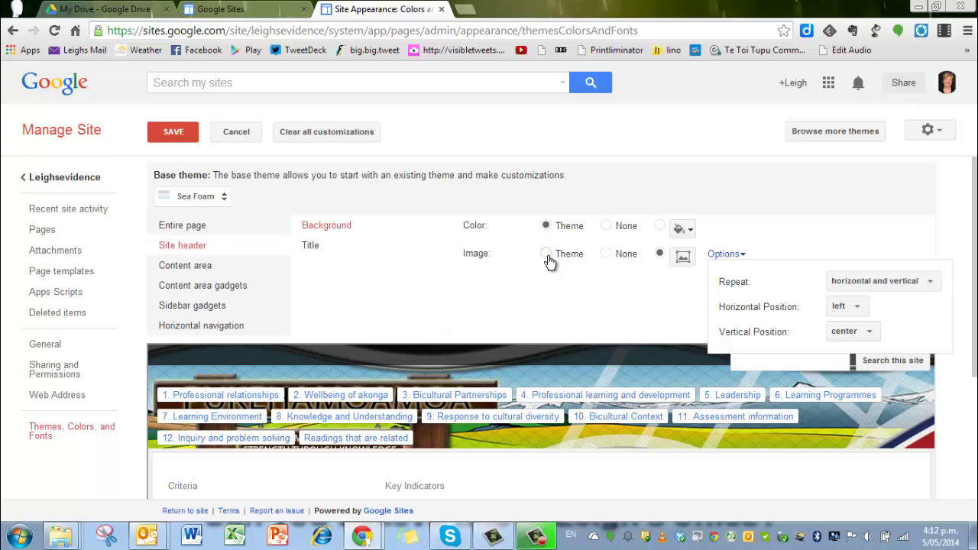
- Set mountainscrop2 from the Pictures library as the site header background image, save the changes, and return to the site
{"action": "left_click", "coordinate": [684, 259]}
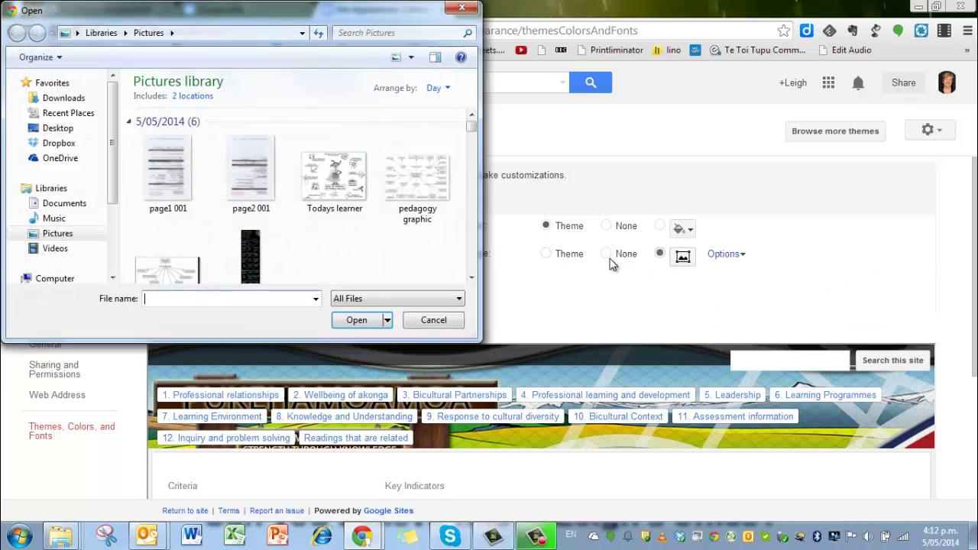
{"action": "left_click_drag", "start_coordinate": [471, 127], "coordinate": [488, 246]}
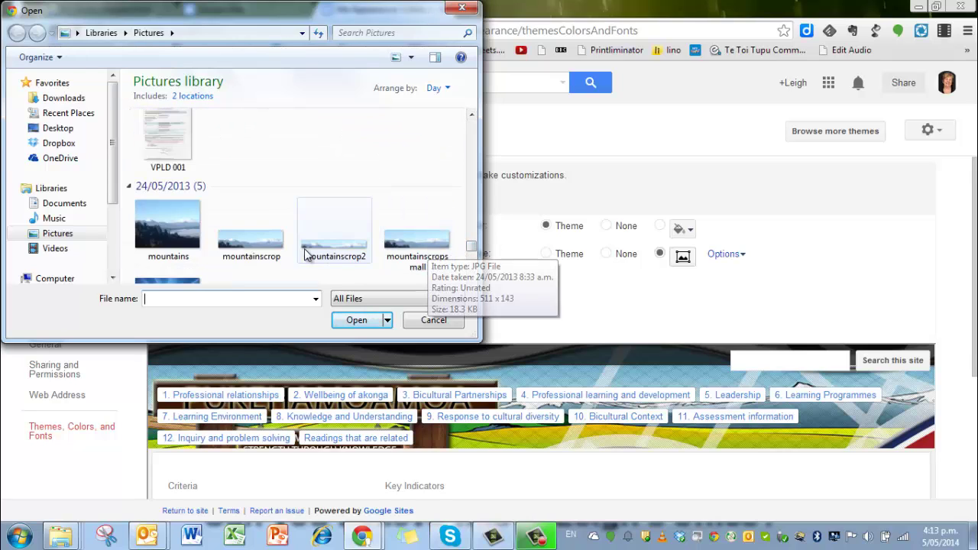
{"action": "left_click", "coordinate": [266, 249]}
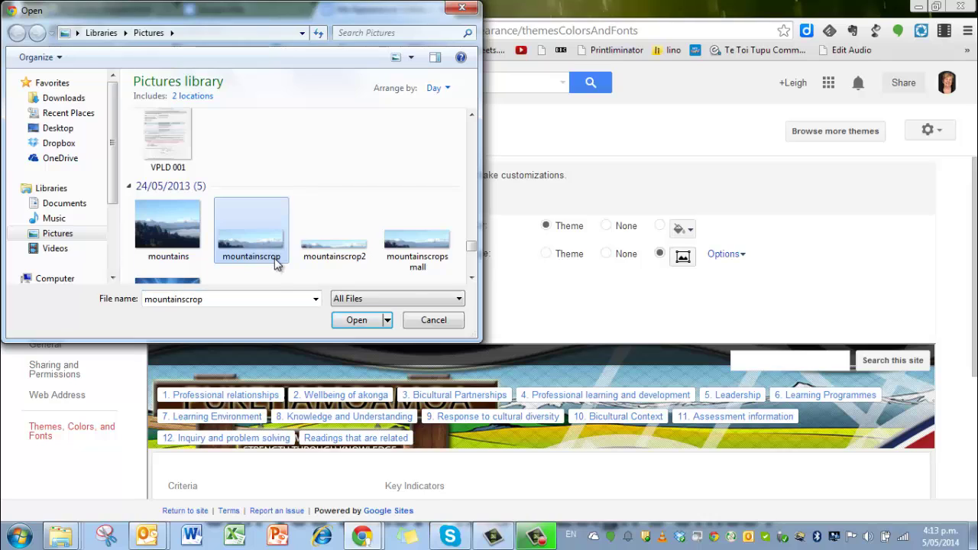
{"action": "left_click", "coordinate": [328, 246]}
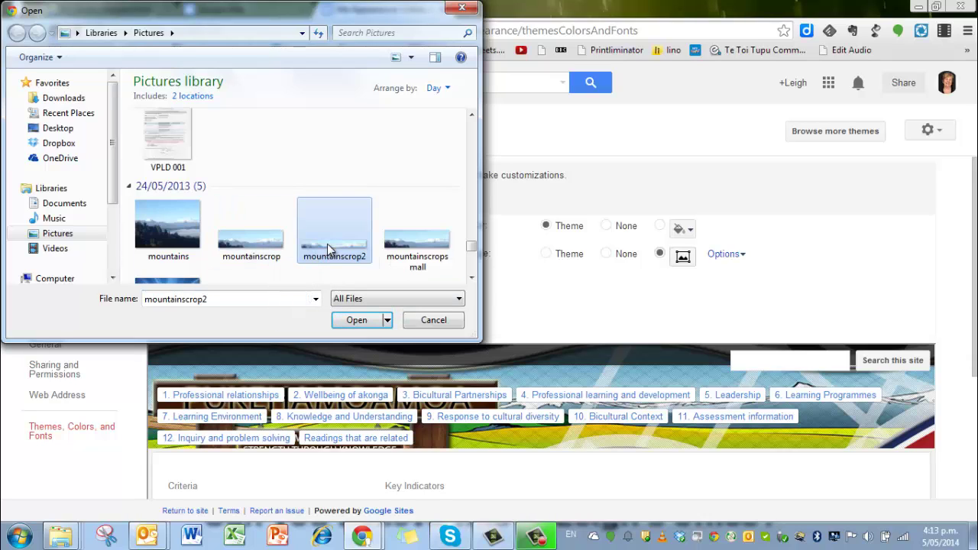
{"action": "left_click", "coordinate": [358, 320]}
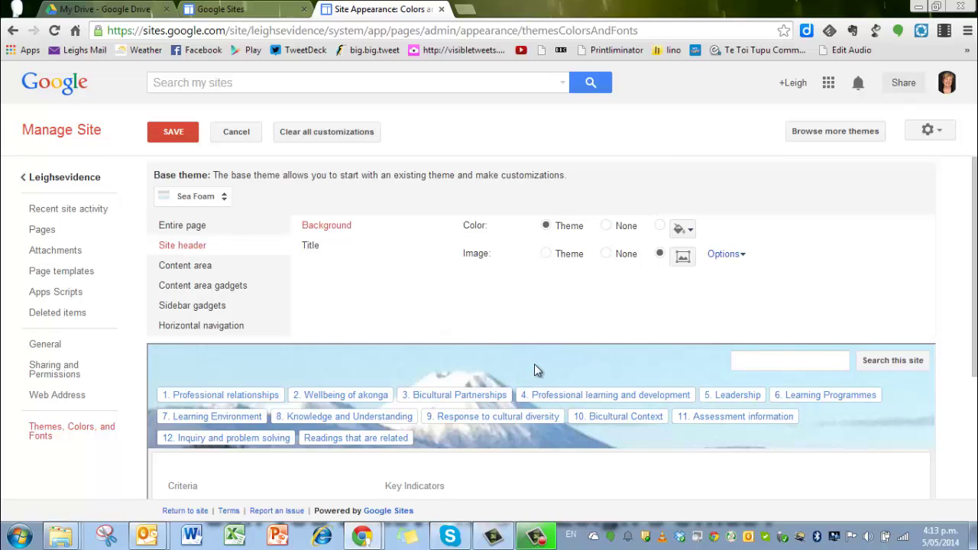
{"action": "left_click", "coordinate": [191, 134]}
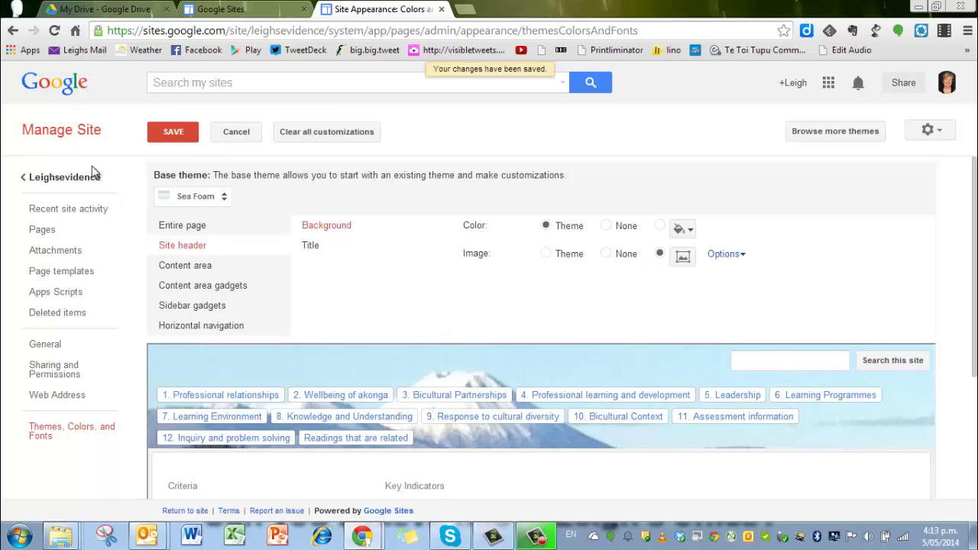
{"action": "left_click", "coordinate": [67, 182]}
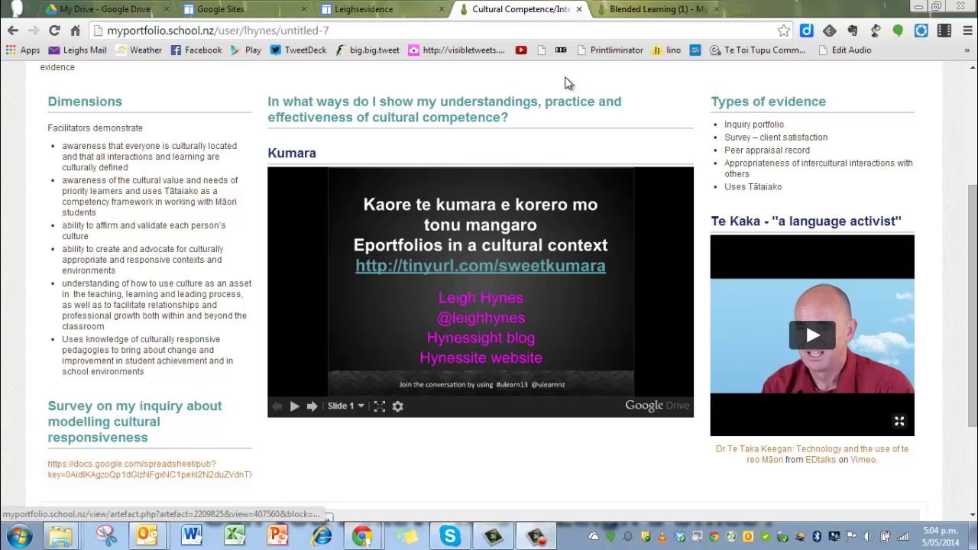
- Switch to the Blended Learning portfolio page to view how its evidence is laid out
{"action": "left_click", "coordinate": [632, 10]}
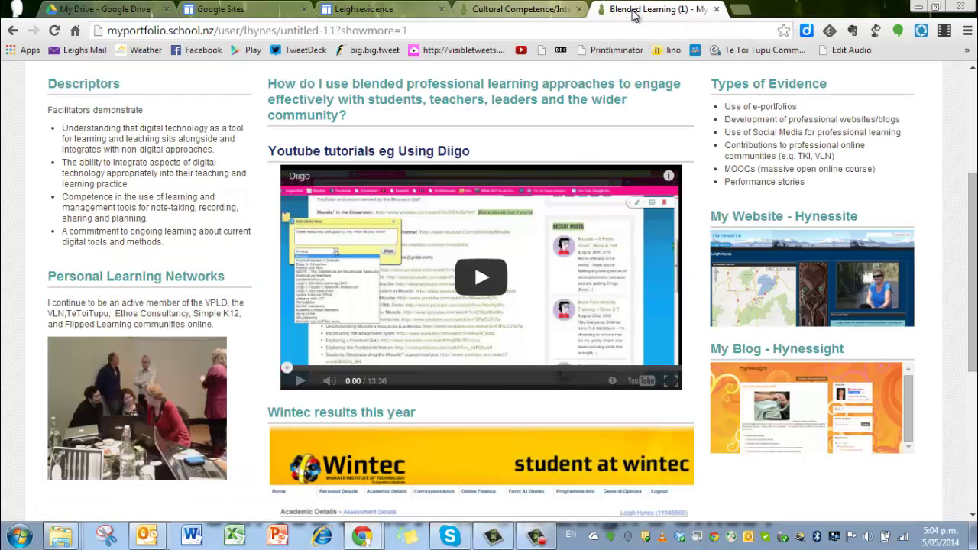